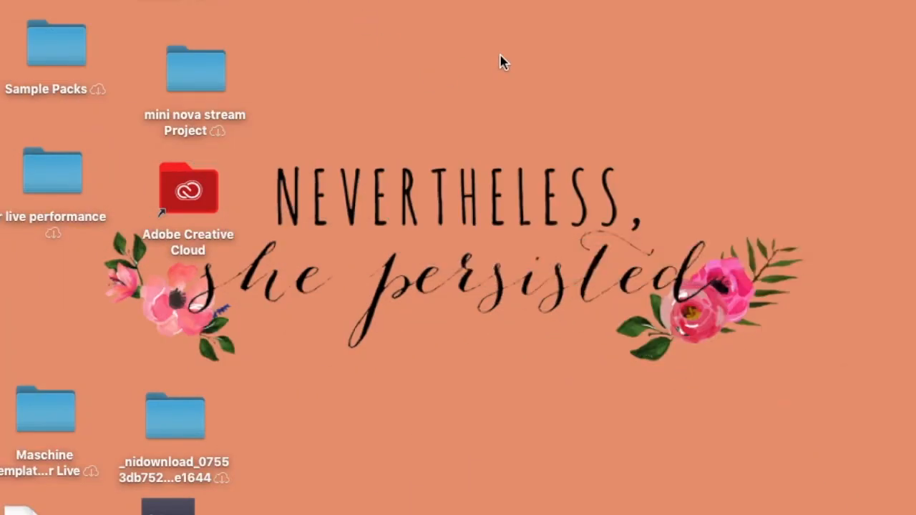
# Create a new folder on the desktop named "Live Set summer 2019".
pyautogui.rightClick(526, 34)
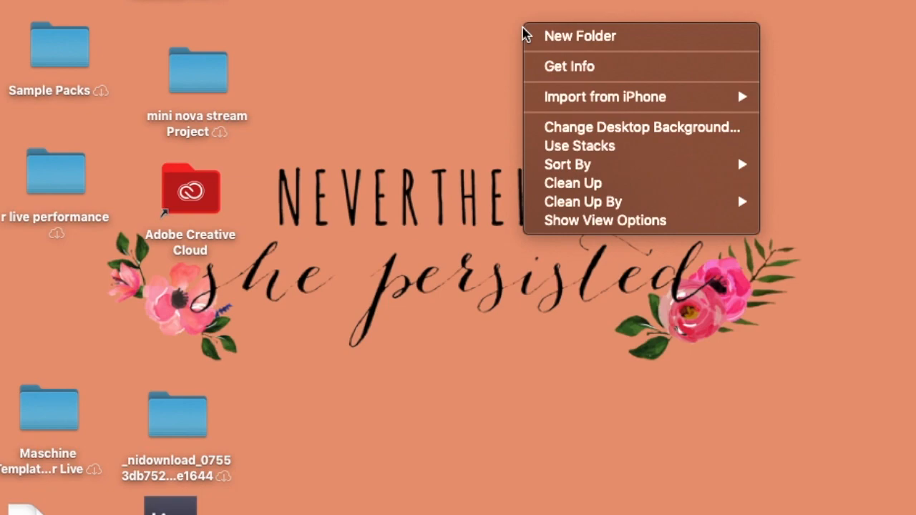
pyautogui.click(552, 41)
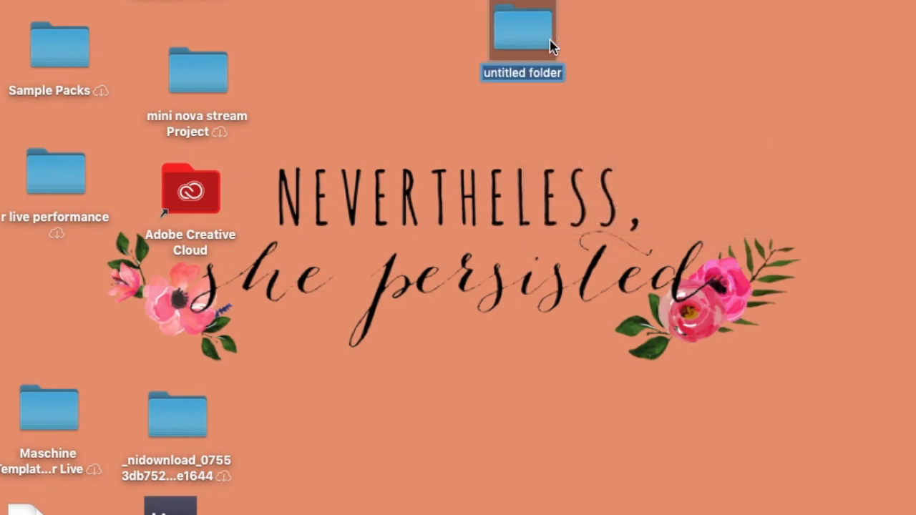
pyautogui.write('Lic')
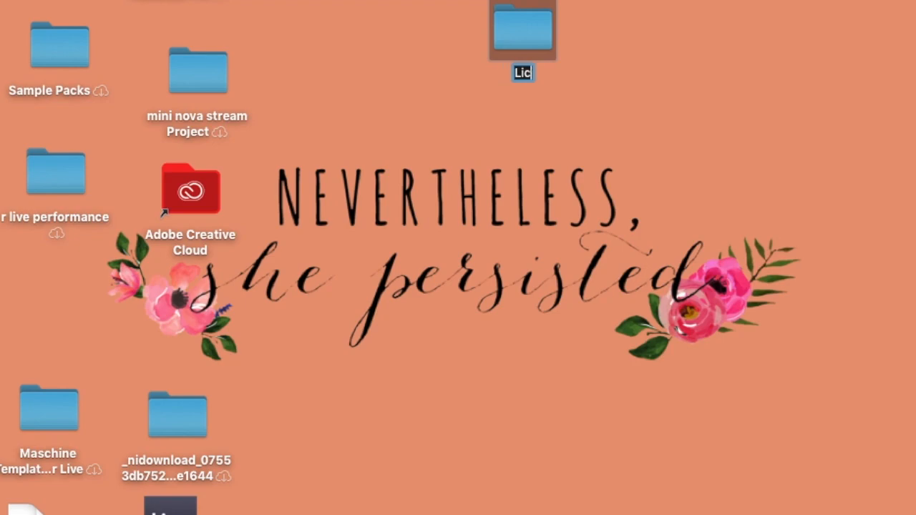
pyautogui.press('BackSpace')
pyautogui.write('ve Set')
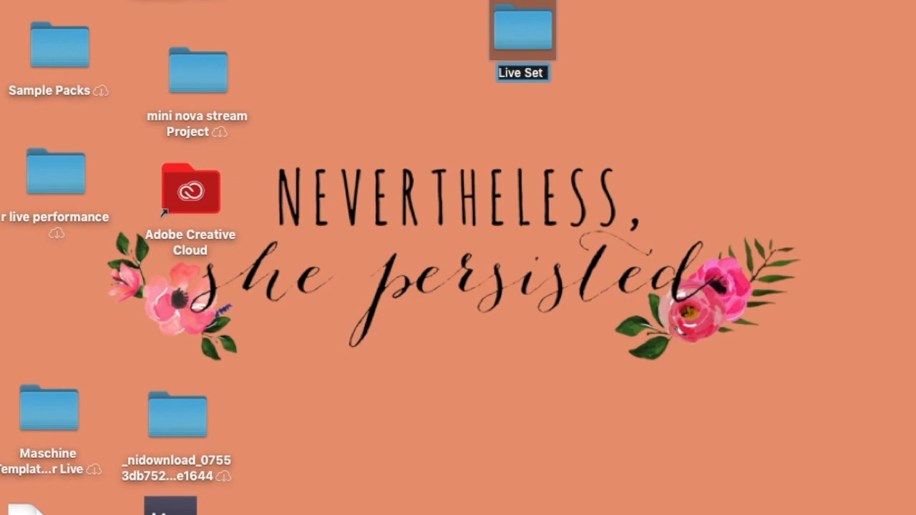
pyautogui.write(' summer ')
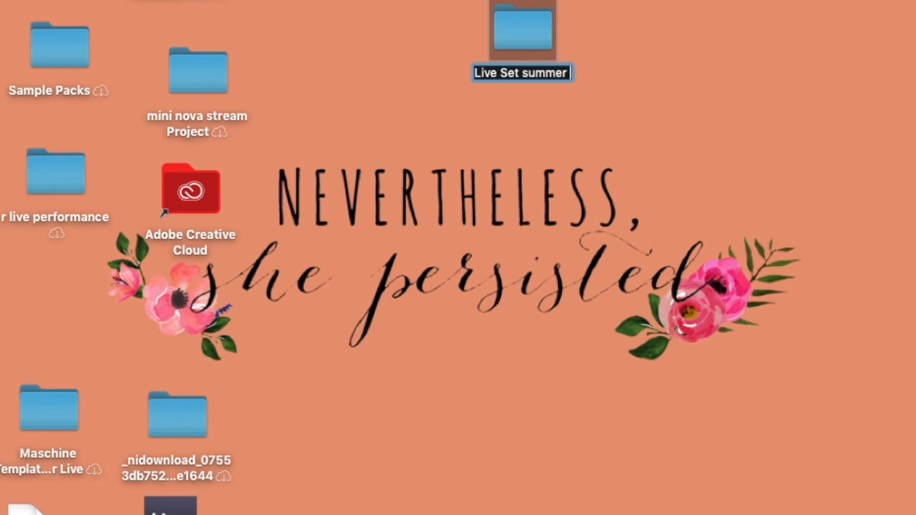
pyautogui.write('2019')
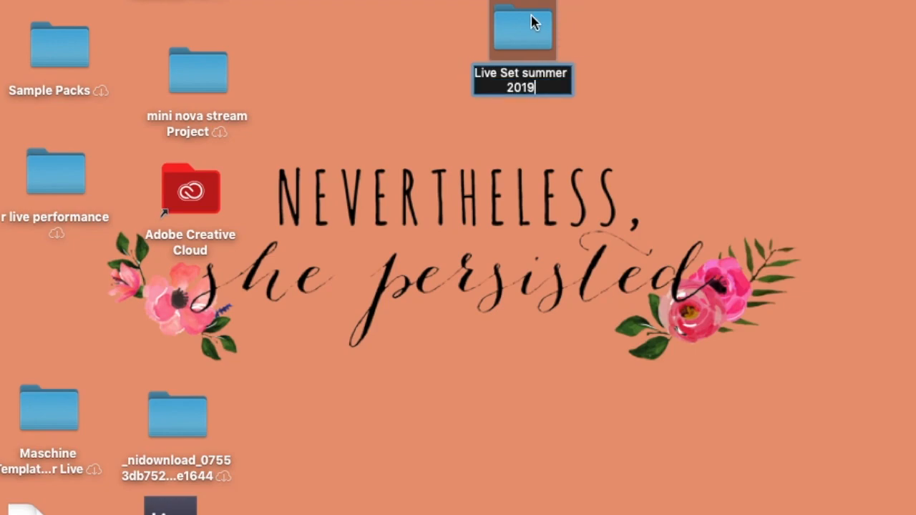
pyautogui.press('Return')
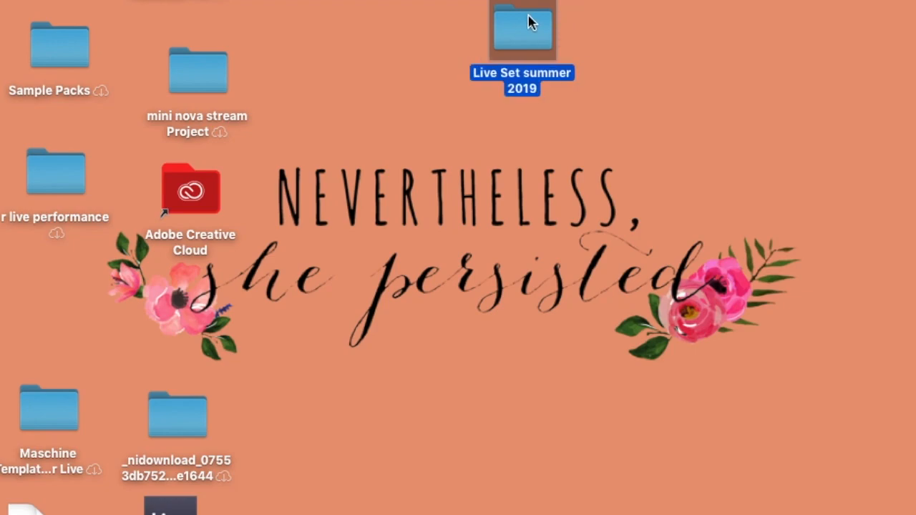
# Open the Live Set summer 2019 folder and create a subfolder in it named "Dare To song 96bpm".
pyautogui.doubleClick(530, 22)
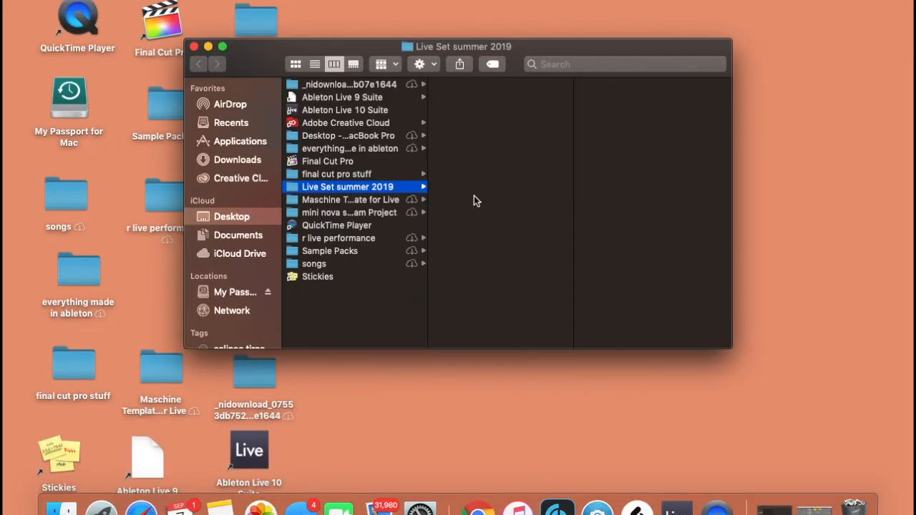
pyautogui.rightClick(474, 196)
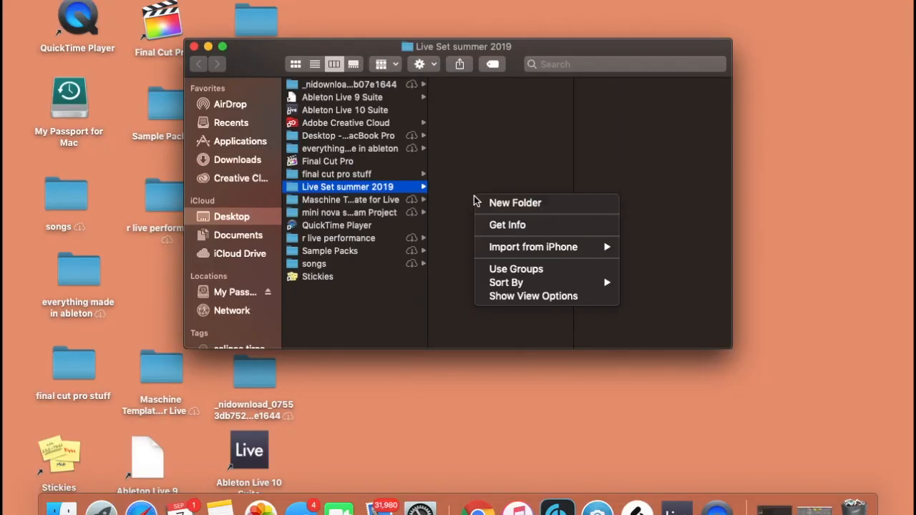
pyautogui.click(515, 203)
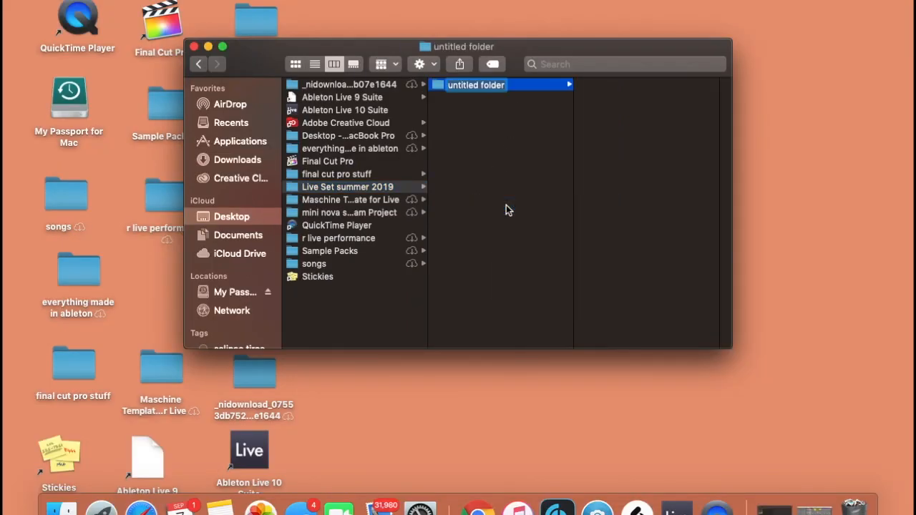
pyautogui.write('Da')
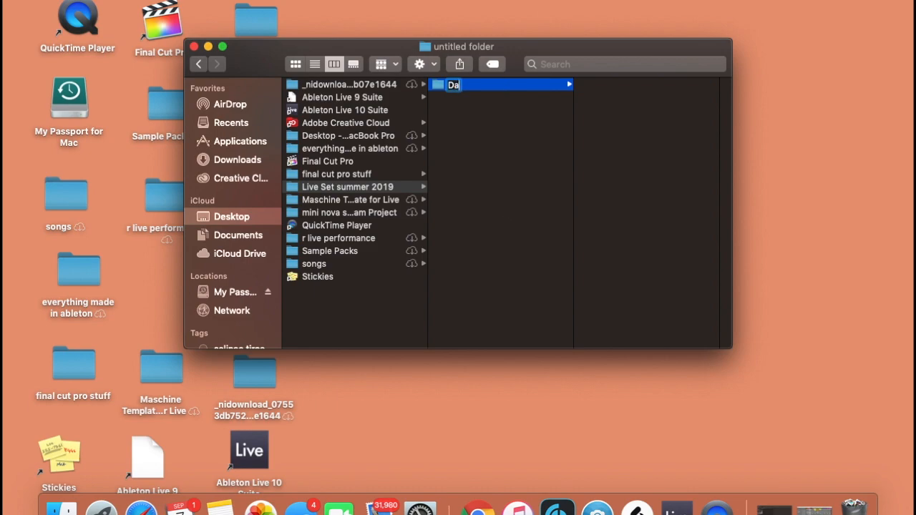
pyautogui.write('re To song')
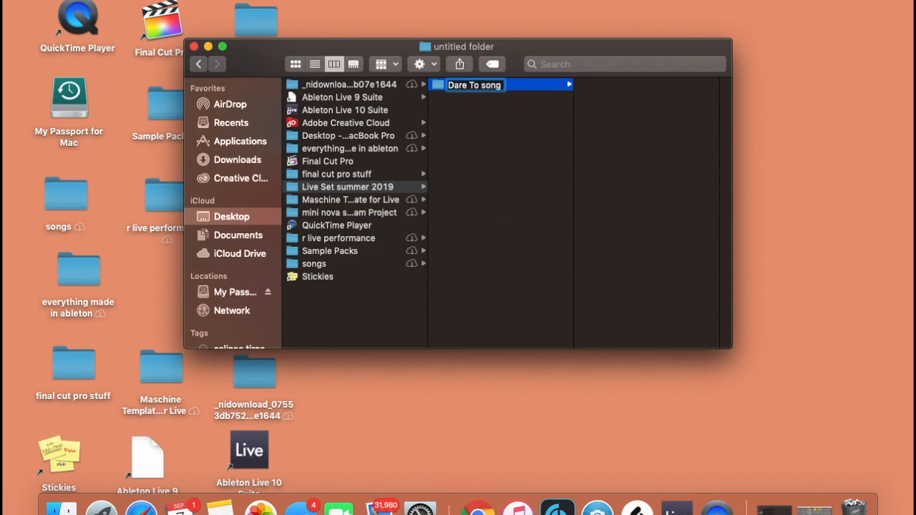
pyautogui.write(' 96')
pyautogui.write('pm')
pyautogui.press('BackSpace')
pyautogui.press('BackSpace')
pyautogui.write('bpm')
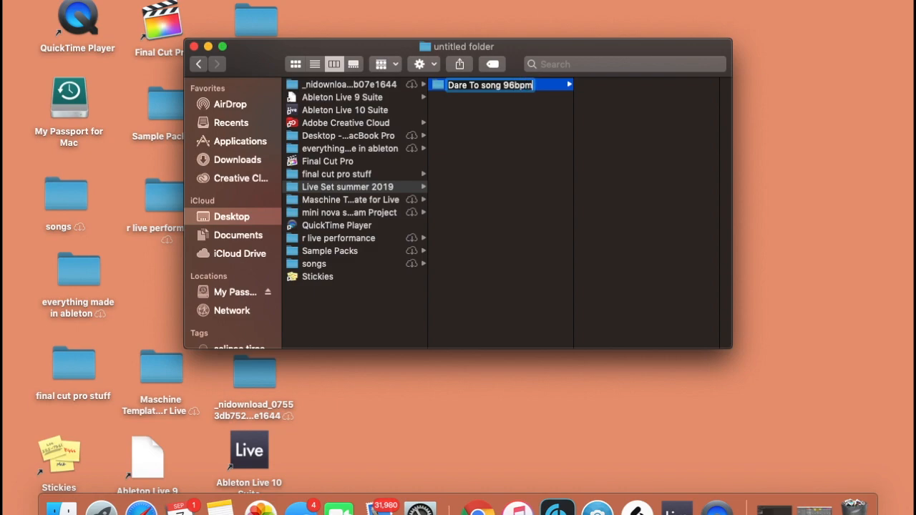
pyautogui.press('Return')
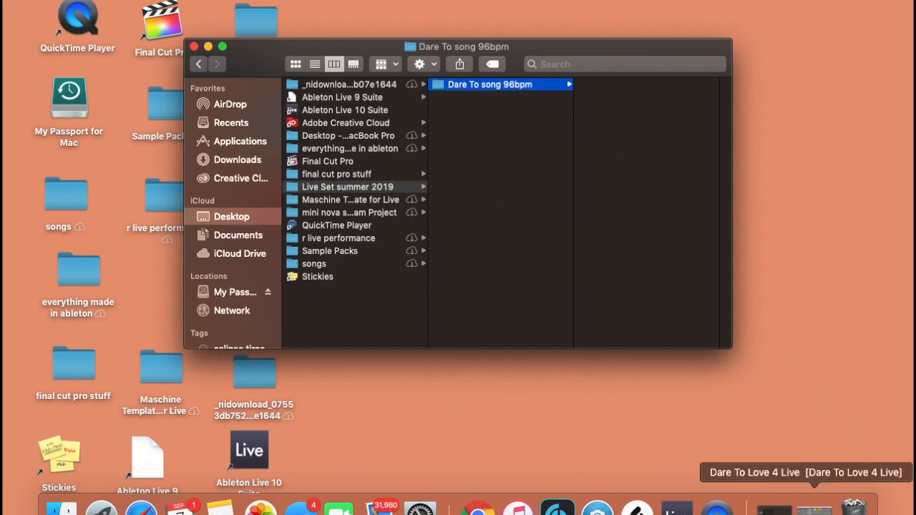
# Switch to the Dare To Love 4 Live set in Ableton Live and check the drums and piano group tracks.
pyautogui.click(814, 508)
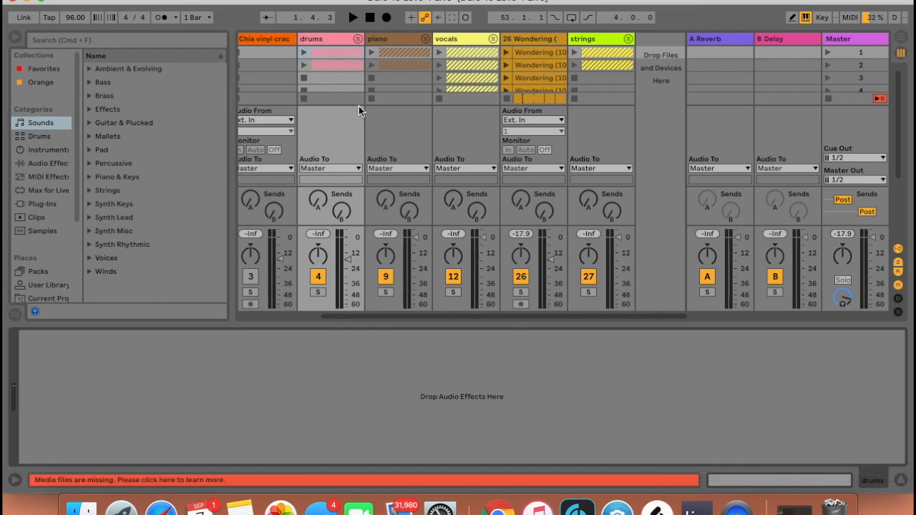
pyautogui.click(357, 39)
pyautogui.click(357, 43)
pyautogui.click(426, 43)
pyautogui.click(428, 43)
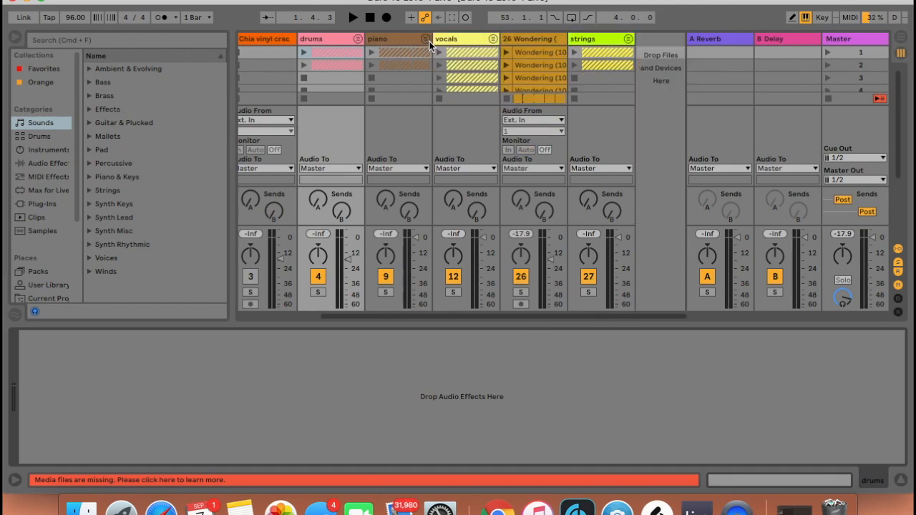
# Deactivate the vocals group track, and unfold it to view its tracks before folding it back.
pyautogui.click(453, 277)
pyautogui.click(492, 43)
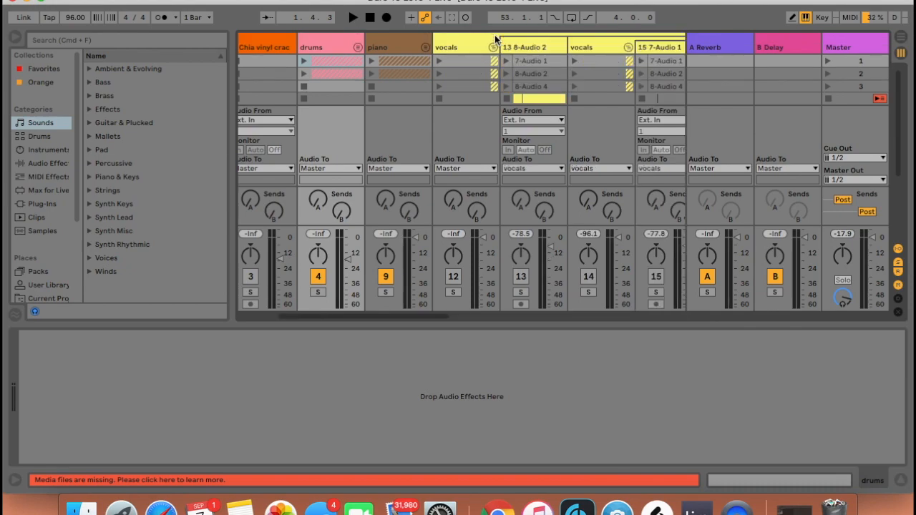
pyautogui.click(492, 43)
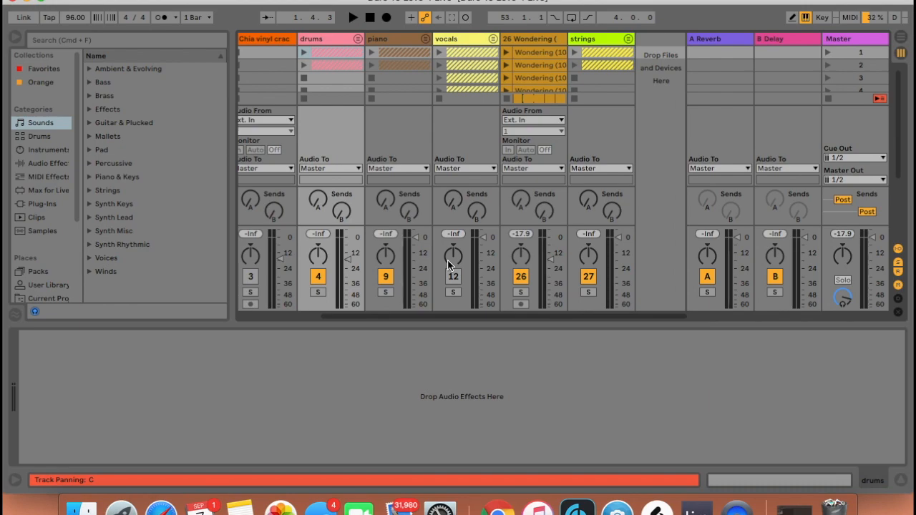
# Unfold the strings group and deactivate its cello 1 track.
pyautogui.click(628, 39)
pyautogui.hscroll(2, 604, 146)
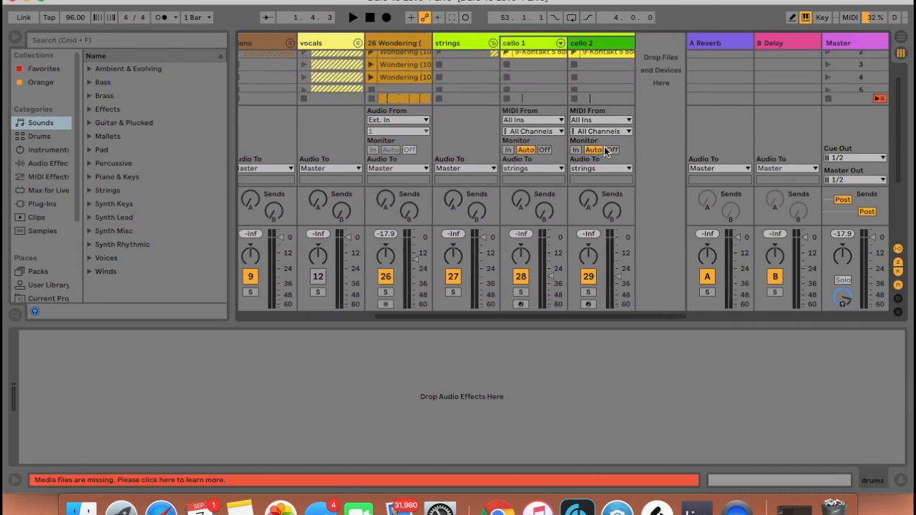
pyautogui.scroll(2, 605, 147)
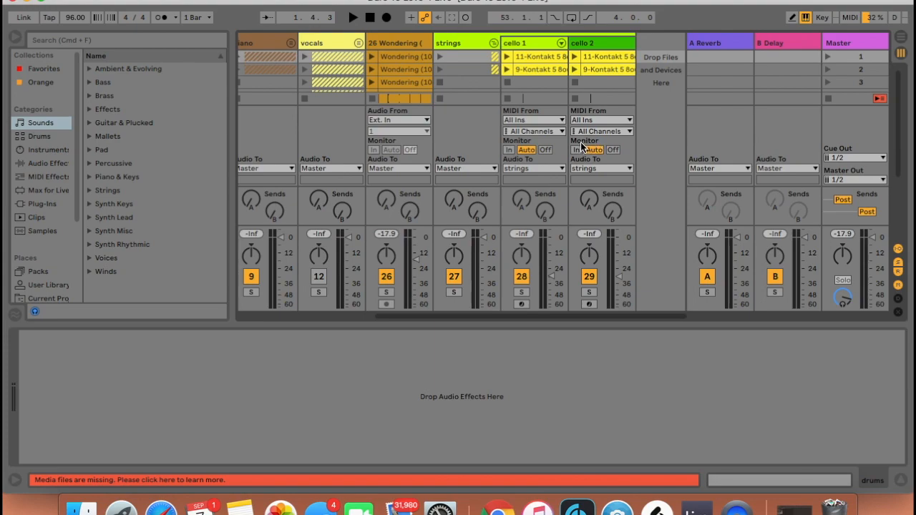
pyautogui.click(523, 278)
pyautogui.hscroll(-3, 521, 280)
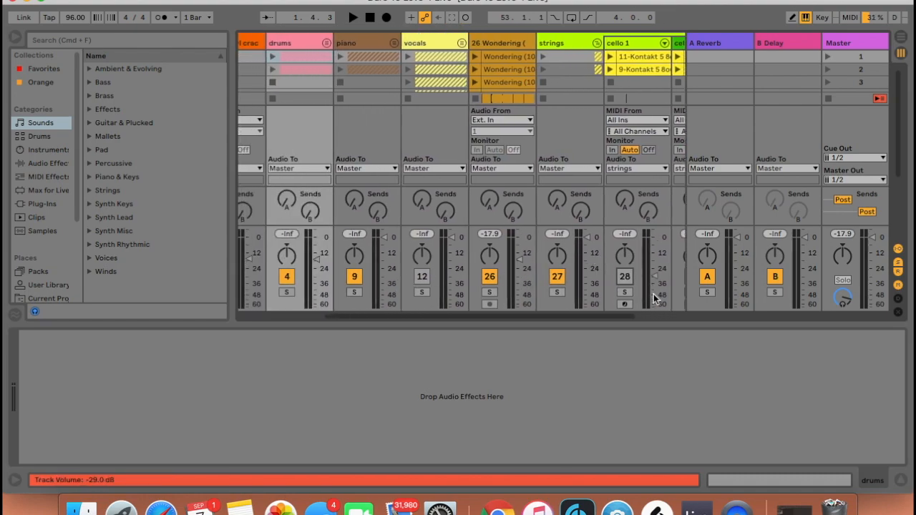
pyautogui.hscroll(1, 633, 281)
pyautogui.hscroll(1, 633, 280)
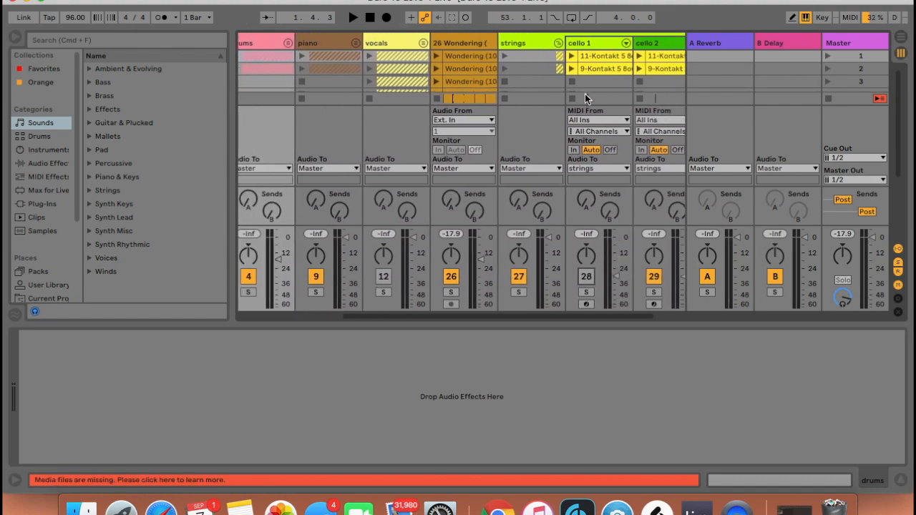
# Select the cello 2 track and look through its device chain from Kontakt 5 to Utility.
pyautogui.click(599, 49)
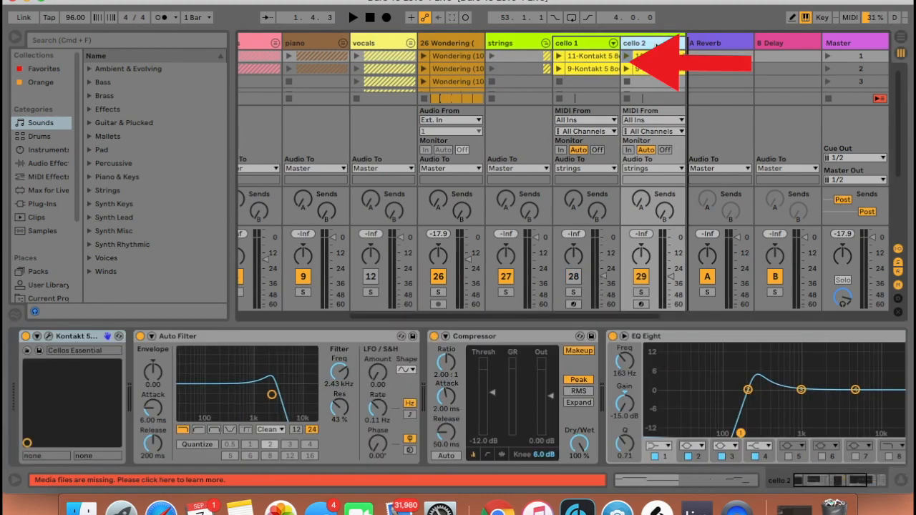
pyautogui.hscroll(3, 656, 45)
pyautogui.click(593, 434)
pyautogui.hscroll(8, 592, 435)
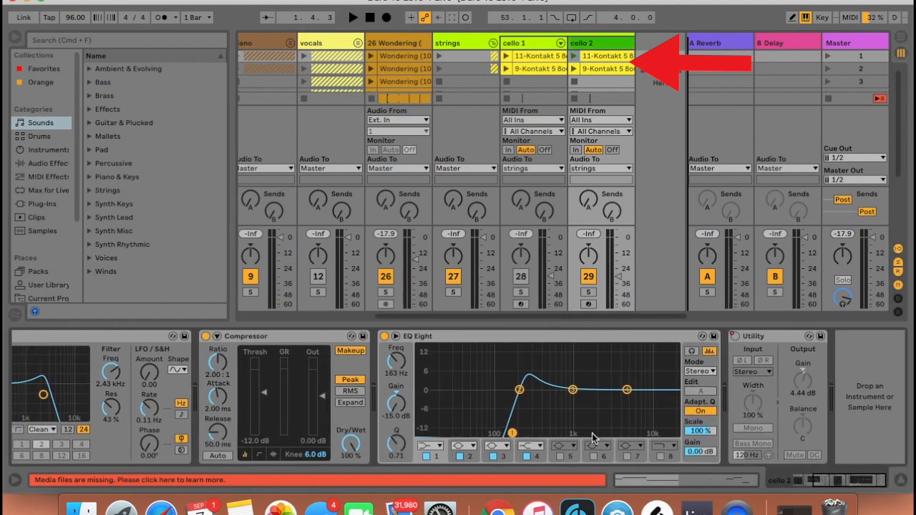
pyautogui.hscroll(-4, 708, 360)
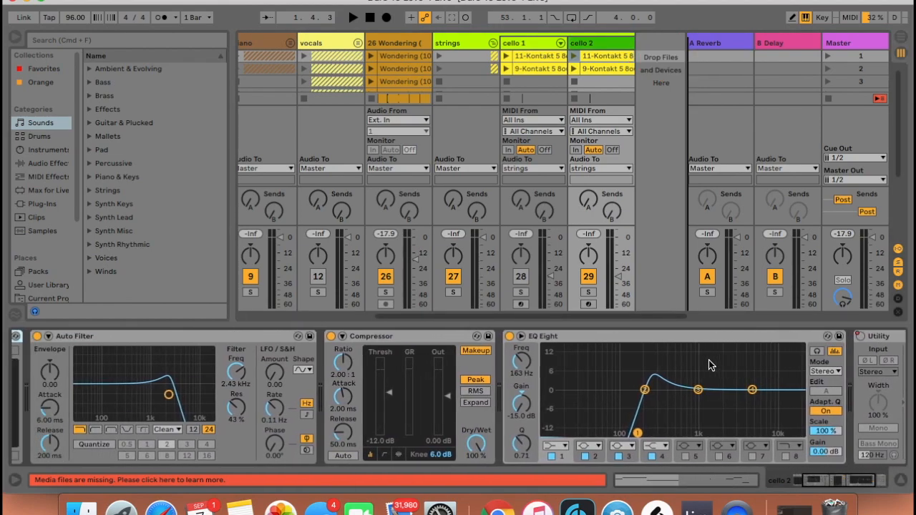
# Group the Kontakt 5, Auto Filter, Compressor and EQ Eight devices on cello 2 into an instrument rack.
pyautogui.click(648, 342)
pyautogui.hscroll(-2, 647, 342)
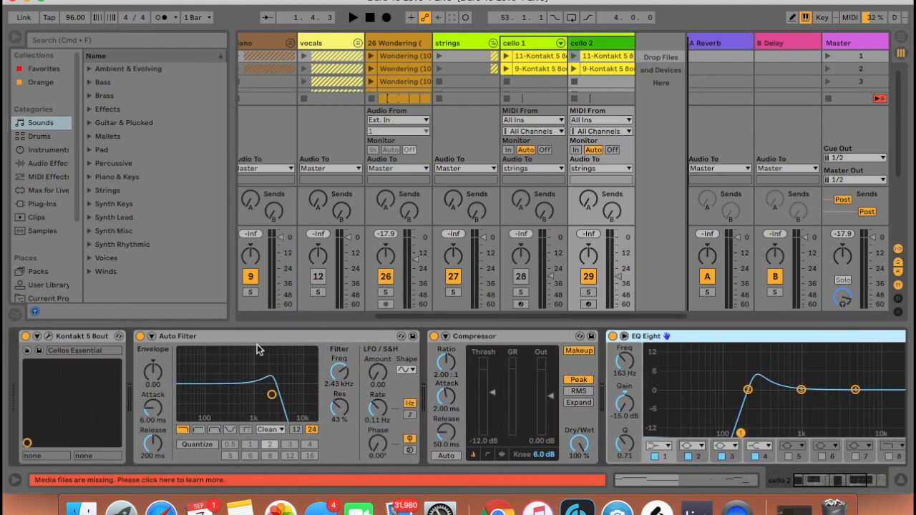
pyautogui.click(94, 338)
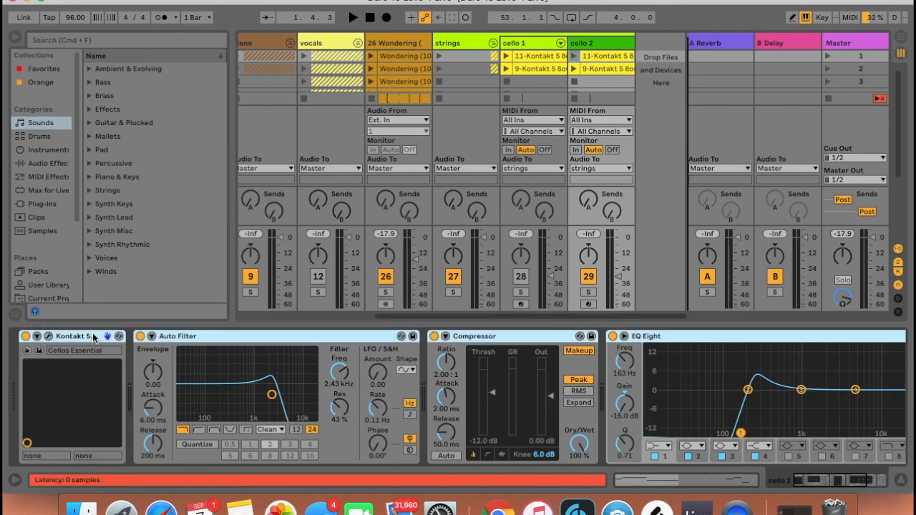
pyautogui.rightClick(93, 338)
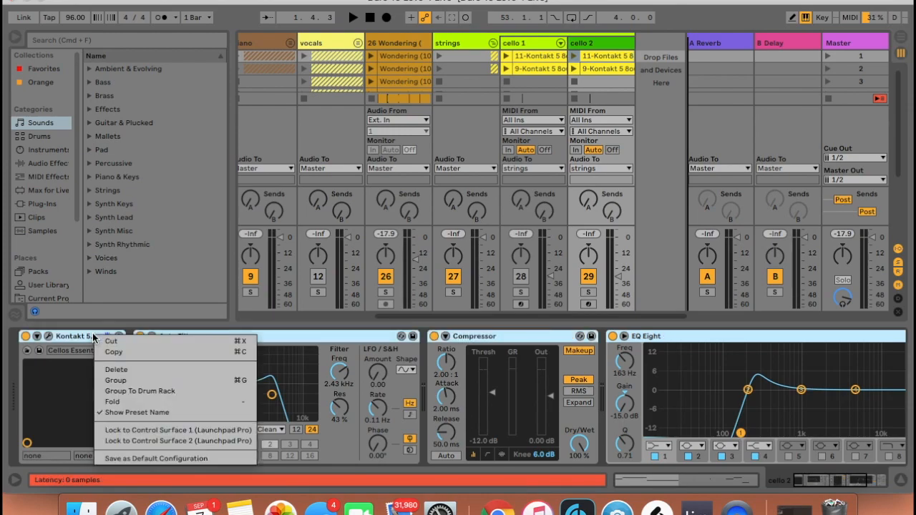
pyautogui.click(138, 381)
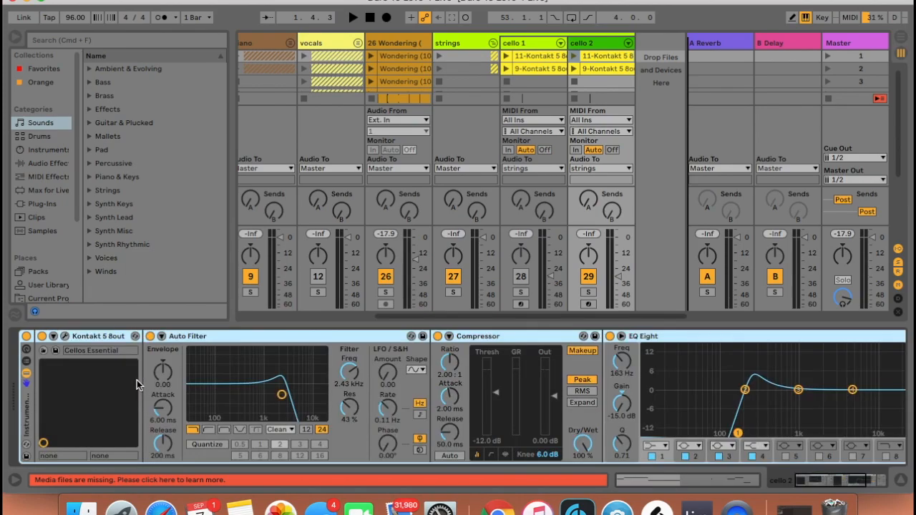
# Try to save the cello 2 instrument rack as a User Library preset named "Cello dare to love".
pyautogui.click(26, 458)
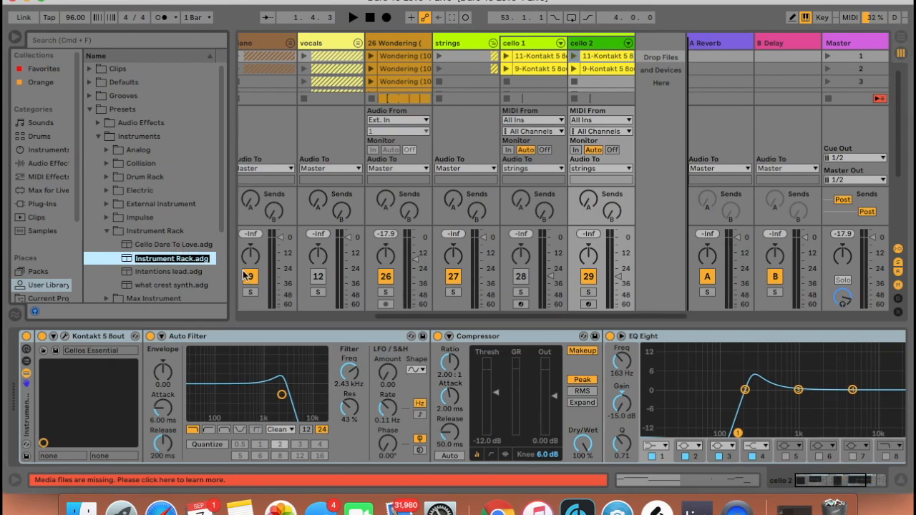
pyautogui.write('Cello')
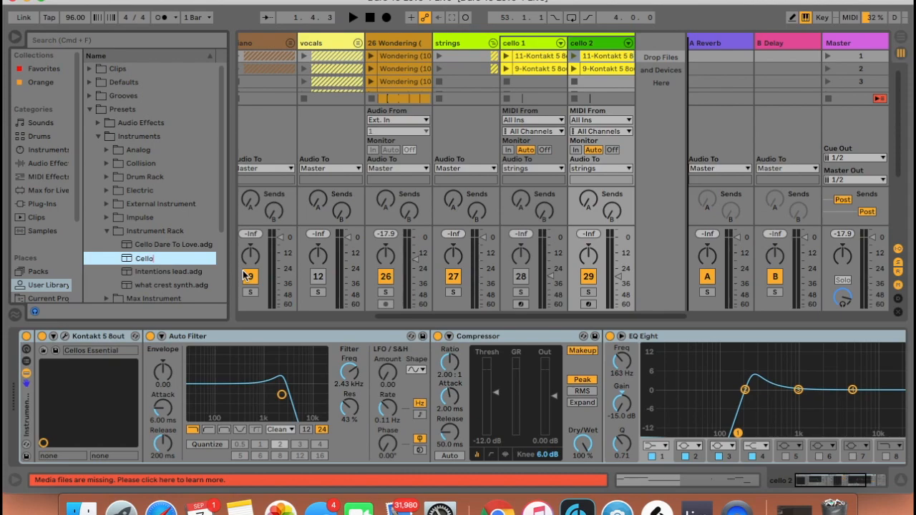
pyautogui.write(' daret o')
pyautogui.press('BackSpace')
pyautogui.press('BackSpace')
pyautogui.press('BackSpace')
pyautogui.press('BackSpace')
pyautogui.write('e to love')
pyautogui.press('BackSpace')
pyautogui.press('BackSpace')
pyautogui.press('BackSpace')
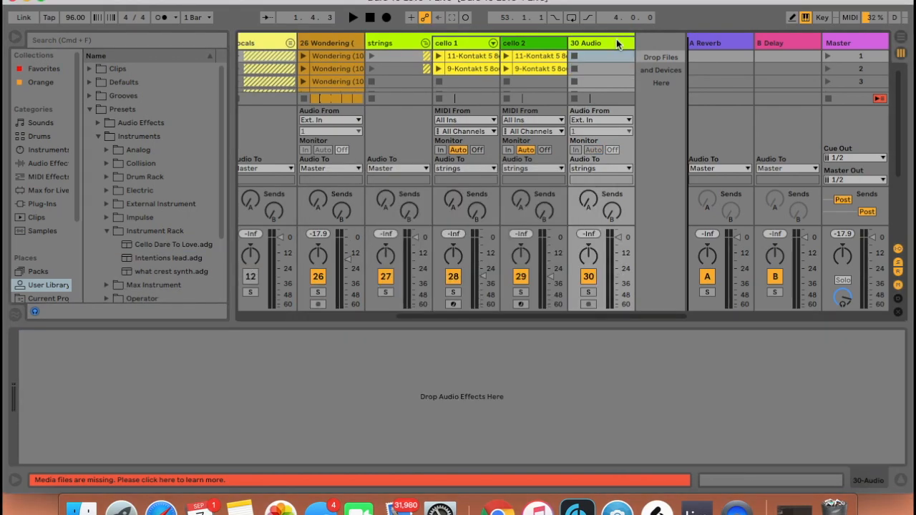
# Replace the empty audio track inside the strings group with a new audio track after the folded group.
pyautogui.click(619, 44)
pyautogui.press('Delete')
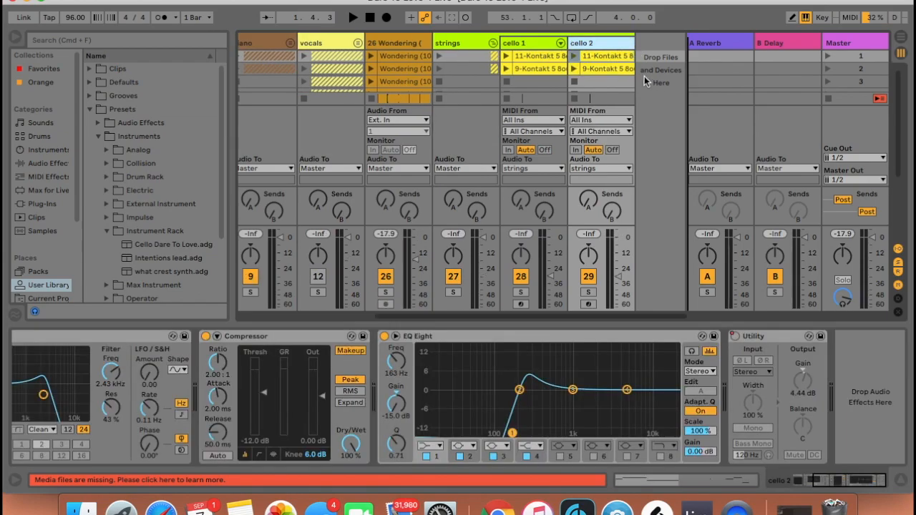
pyautogui.click(492, 44)
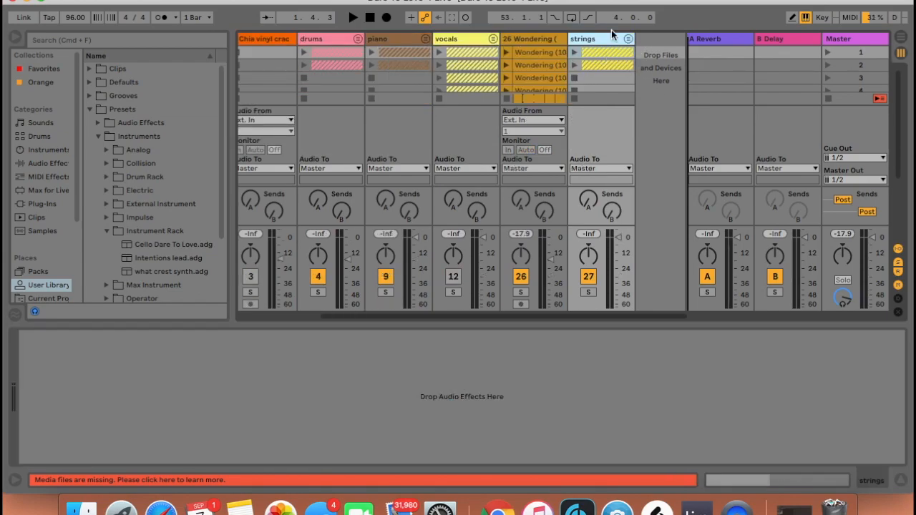
pyautogui.press('super+t')
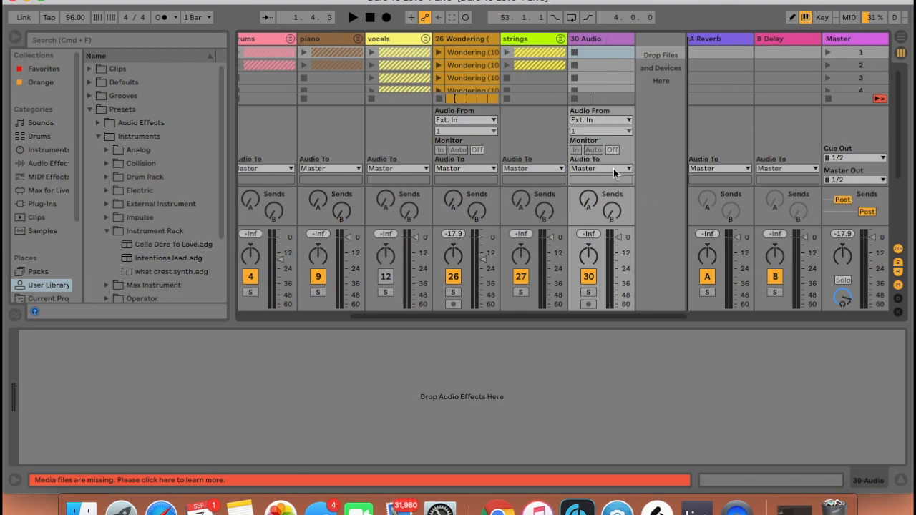
# Set the new audio track's input to Resampling and arm the track for recording.
pyautogui.click(619, 120)
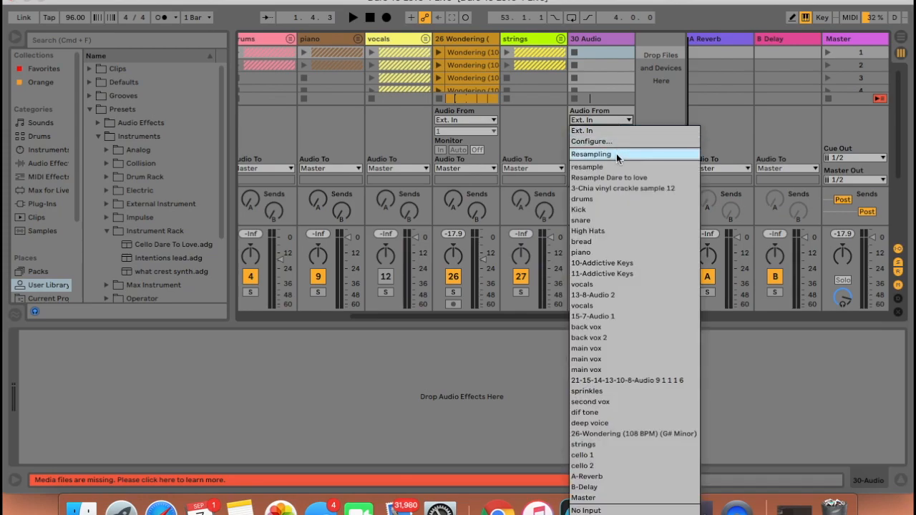
pyautogui.click(616, 153)
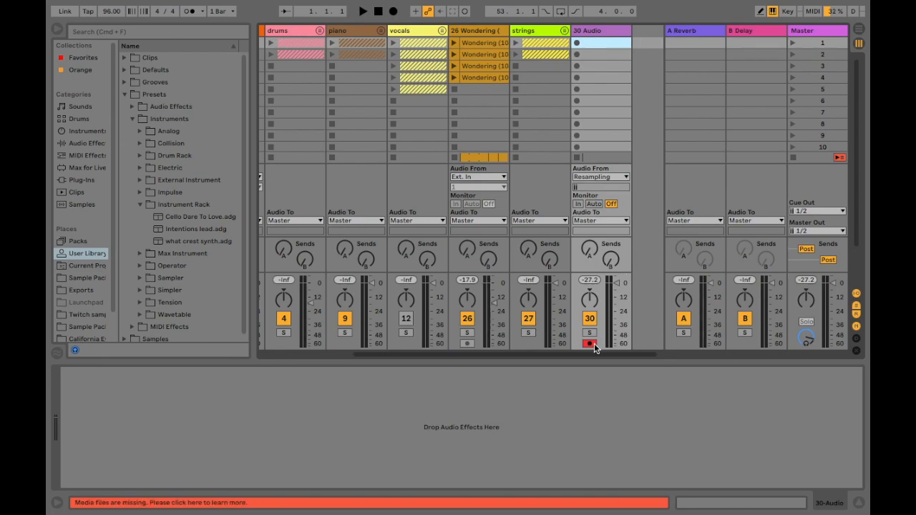
# Unfold the drums group and review which tracks belong to the kick, snare, hats/perc, music and bass stems.
pyautogui.click(319, 30)
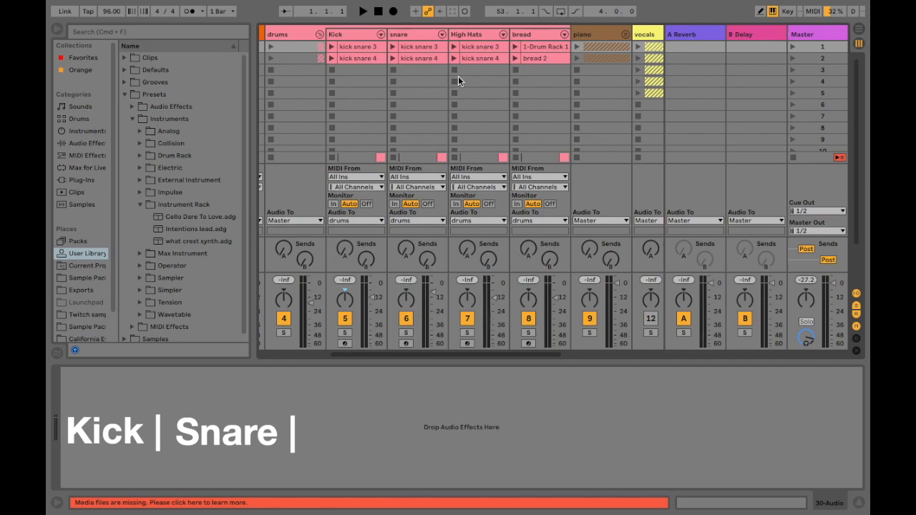
pyautogui.hscroll(1, 458, 76)
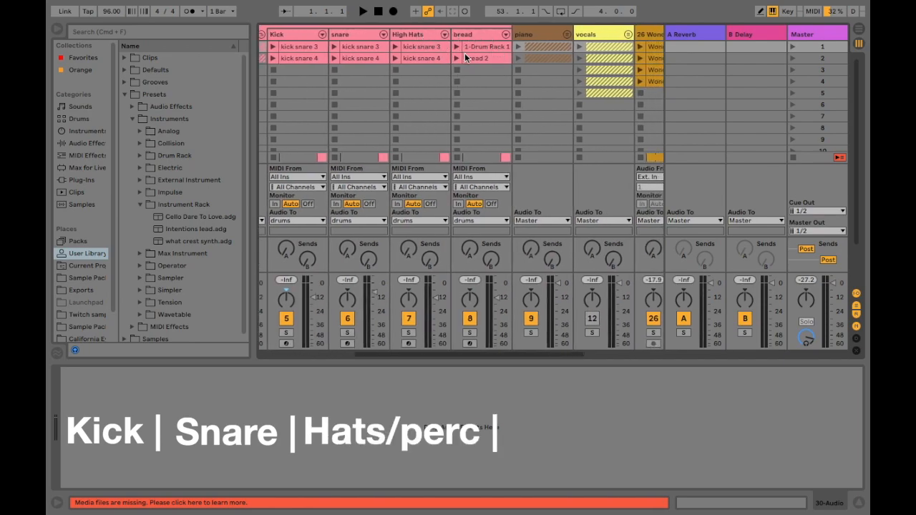
pyautogui.hscroll(-1, 312, 34)
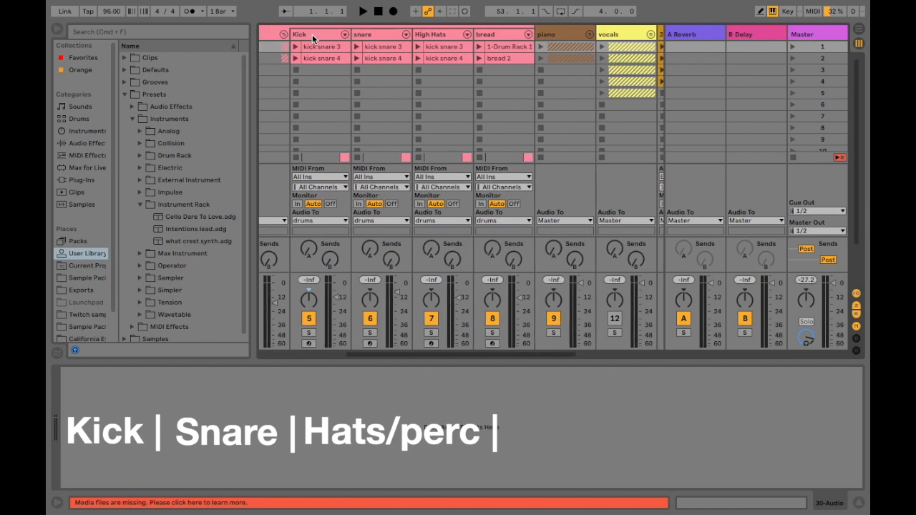
pyautogui.hscroll(5, 312, 35)
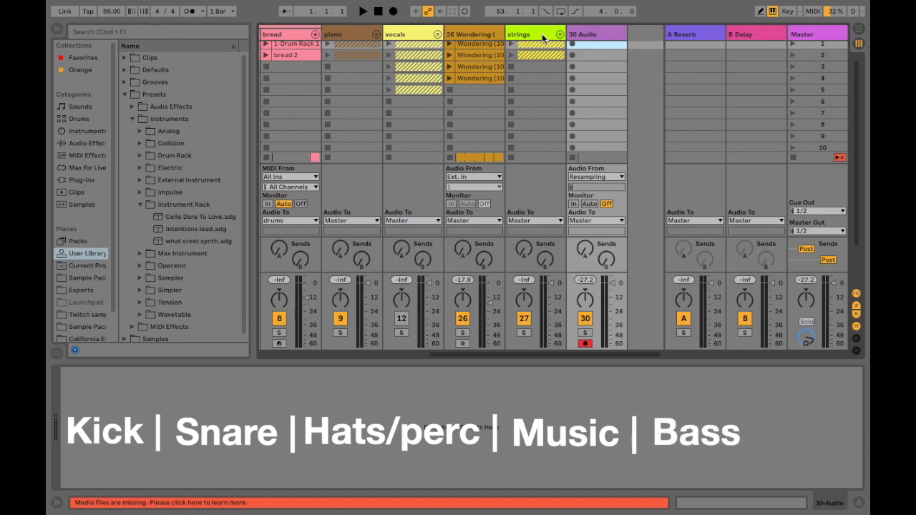
pyautogui.hscroll(1, 576, 116)
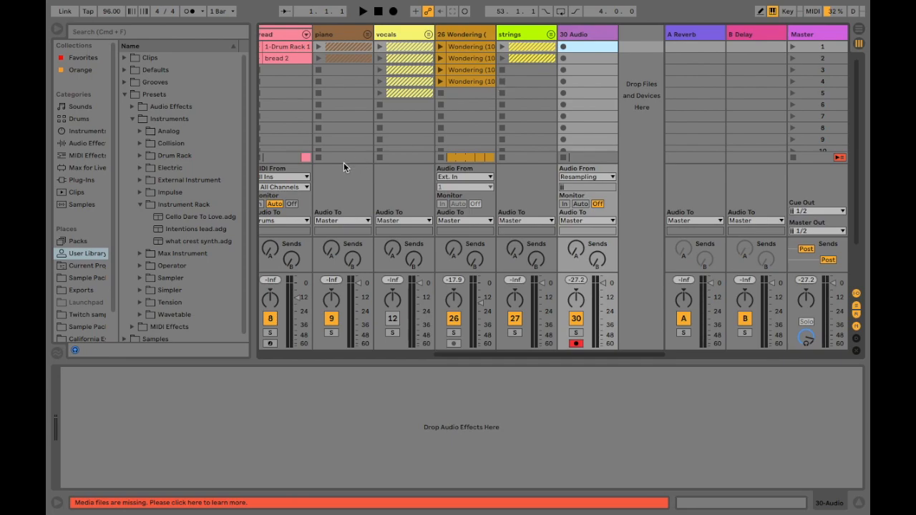
pyautogui.hscroll(-1, 343, 162)
pyautogui.hscroll(-10, 343, 162)
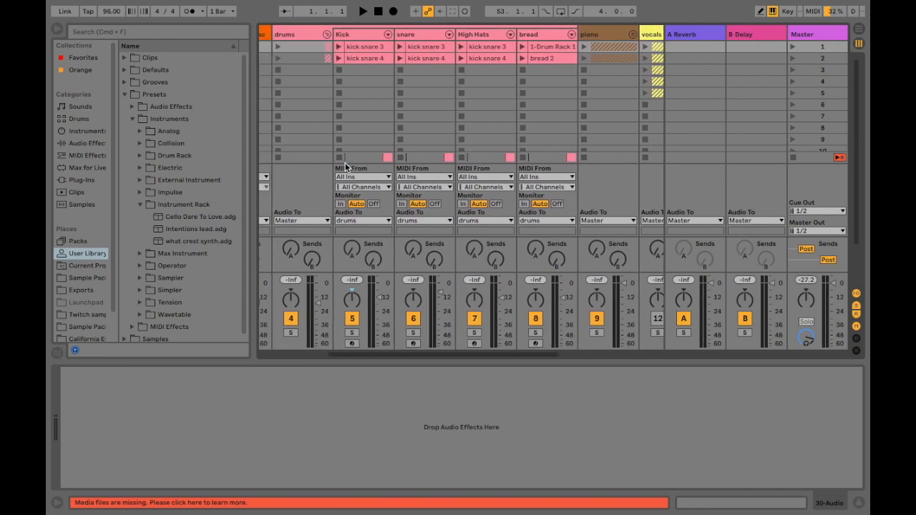
pyautogui.hscroll(10, 345, 162)
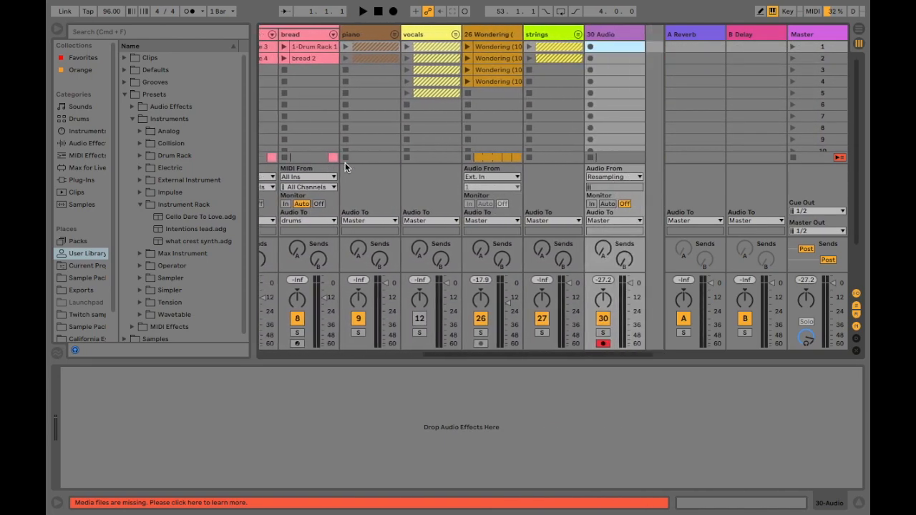
pyautogui.hscroll(2, 478, 151)
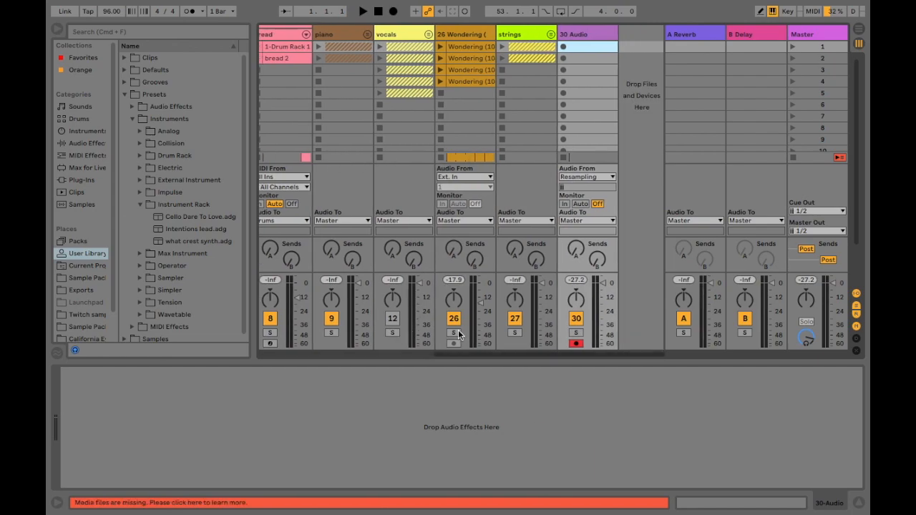
# Solo the piano, Wondering and strings tracks and start recording their resampled mix into the new audio track's first clip slot.
pyautogui.click(331, 332)
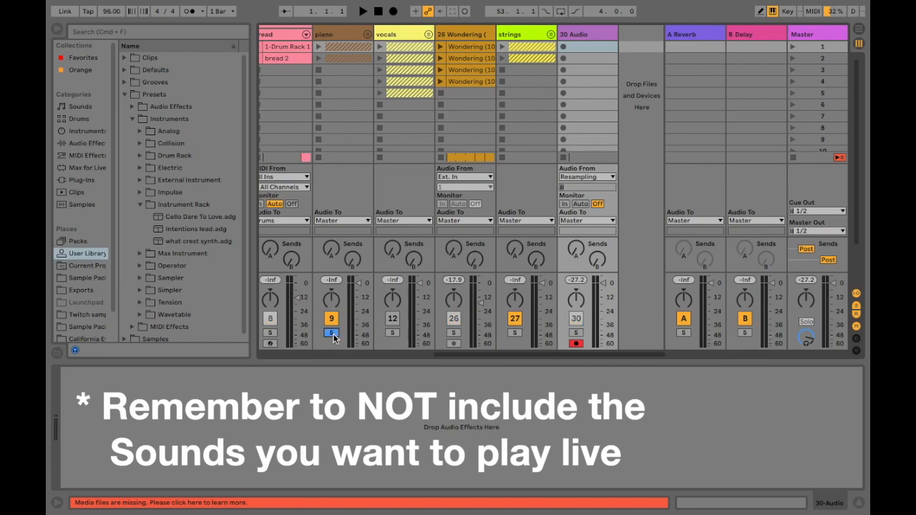
pyautogui.click(452, 333)
pyautogui.click(516, 333)
pyautogui.click(563, 46)
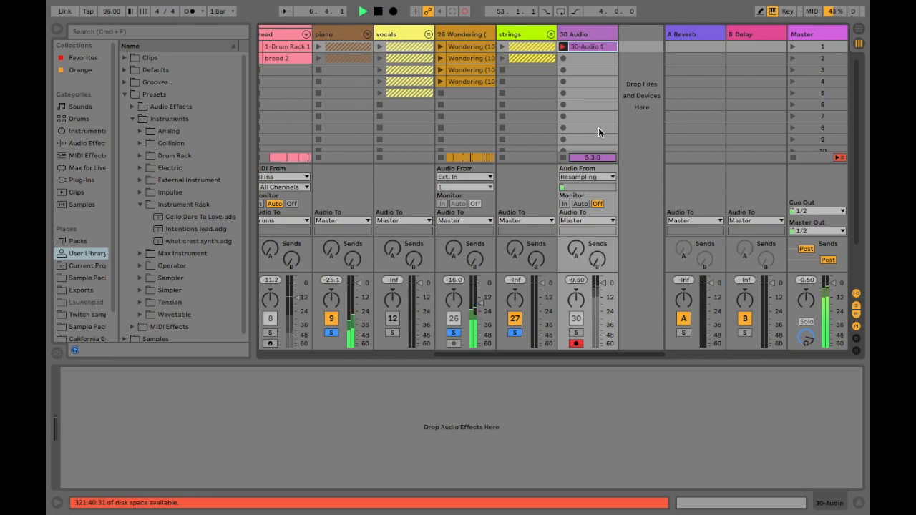
# Examine the arrangement's drum, piano and vocal clips up to the outro marker, and return to the Session view.
pyautogui.press('Tab')
pyautogui.scroll(-5, 408, 138)
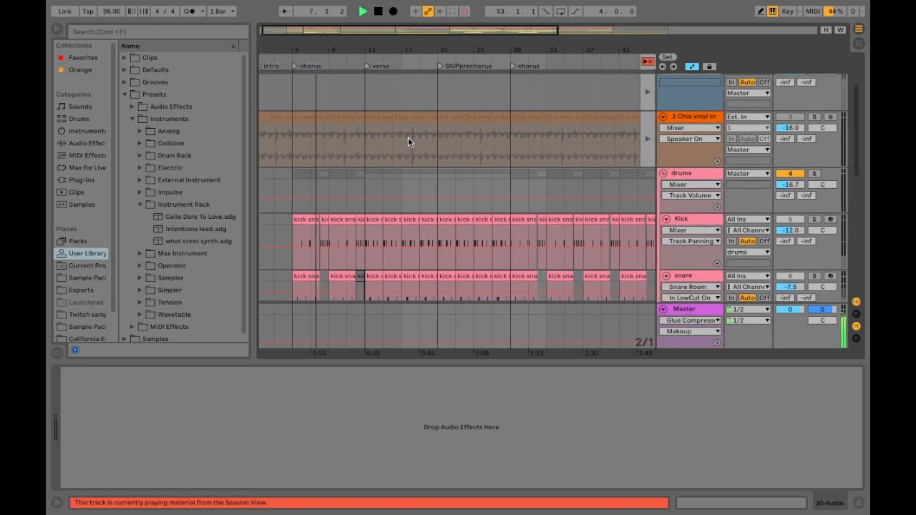
pyautogui.hscroll(10, 408, 137)
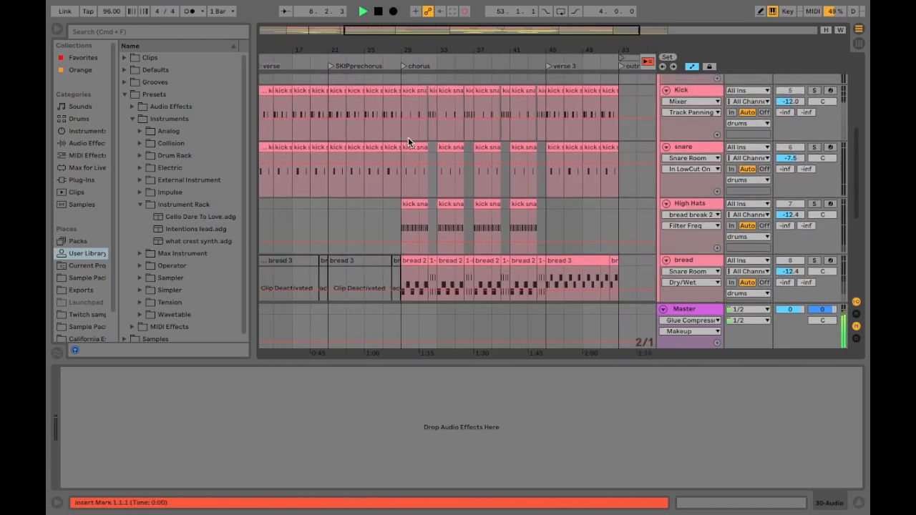
pyautogui.scroll(6, 407, 138)
pyautogui.hscroll(-4, 408, 137)
pyautogui.hscroll(-4, 408, 137)
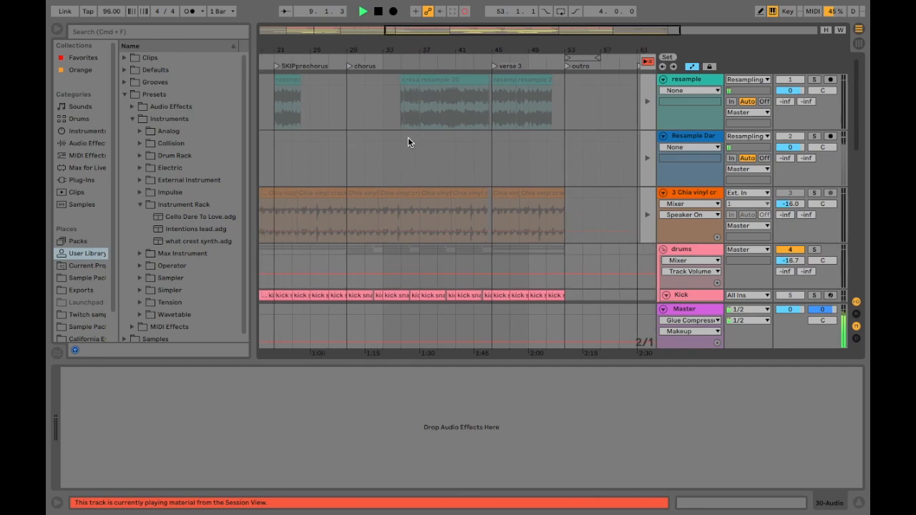
pyautogui.scroll(-5, 408, 138)
pyautogui.hscroll(6, 407, 138)
pyautogui.hscroll(-5, 408, 142)
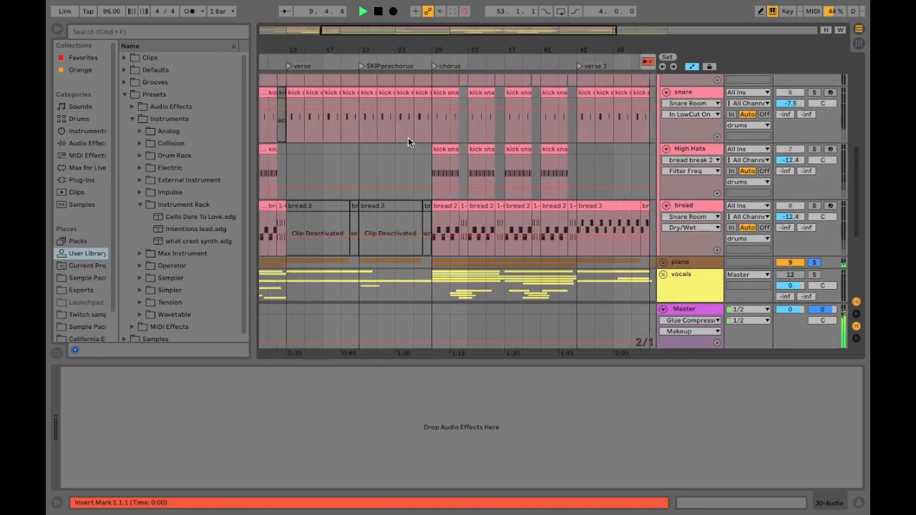
pyautogui.scroll(-1, 408, 141)
pyautogui.hscroll(1, 408, 142)
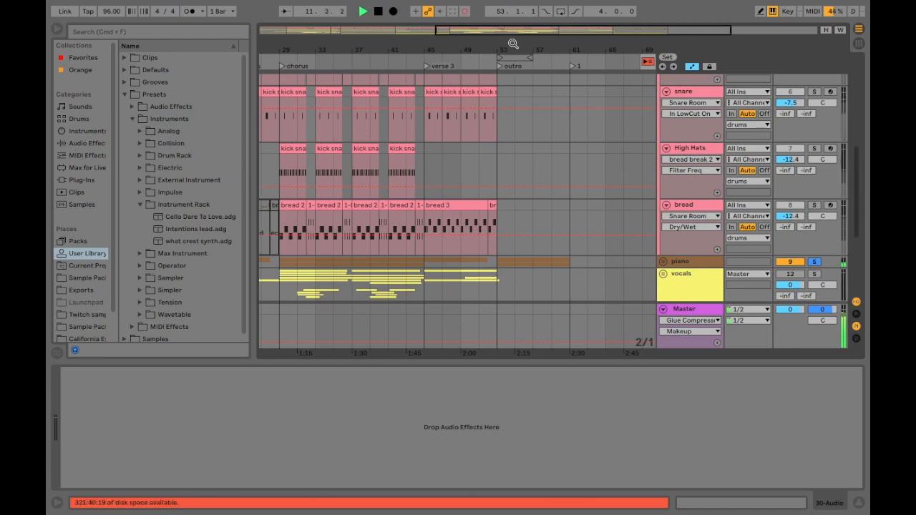
pyautogui.moveTo(511, 47); pyautogui.dragTo(511, 78)
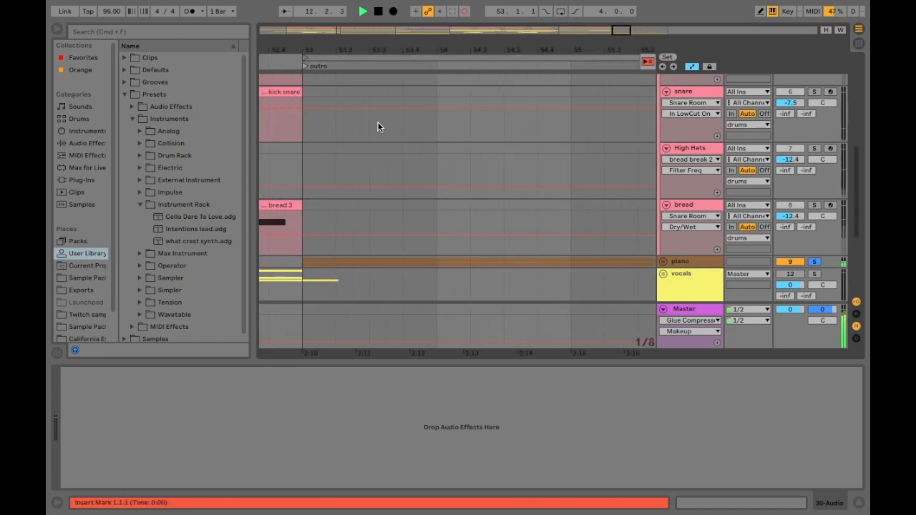
pyautogui.hscroll(-2, 378, 124)
pyautogui.scroll(1, 378, 124)
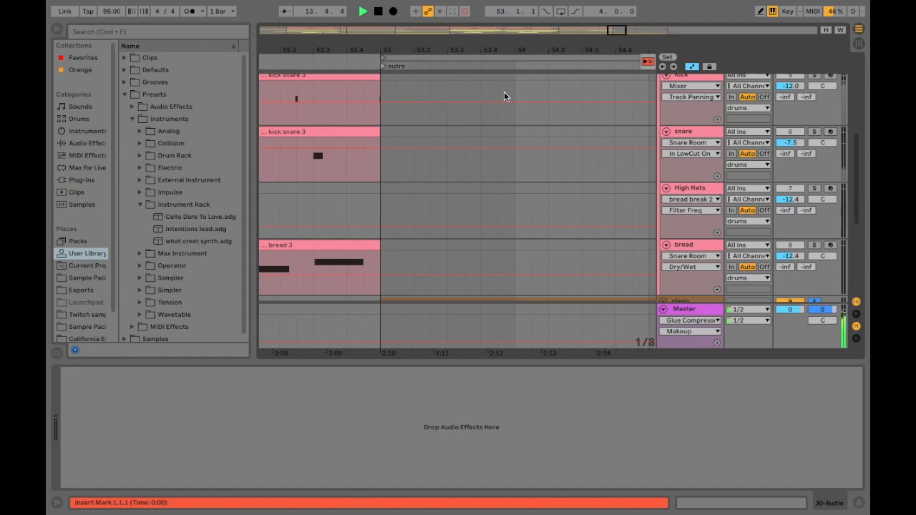
pyautogui.moveTo(522, 38); pyautogui.dragTo(521, 45)
pyautogui.press('Tab')
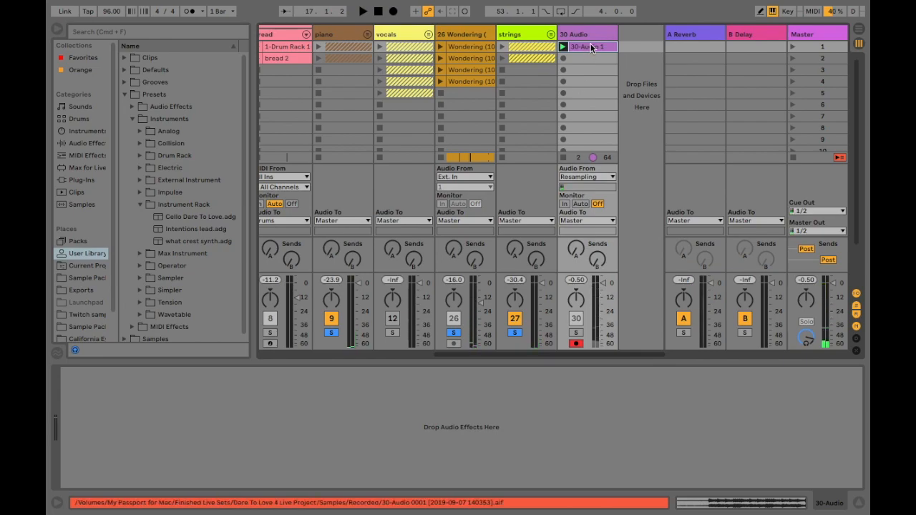
# Rename the recorded clip as Music and move it to the second clip slot of its track.
pyautogui.rightClick(591, 48)
pyautogui.click(618, 97)
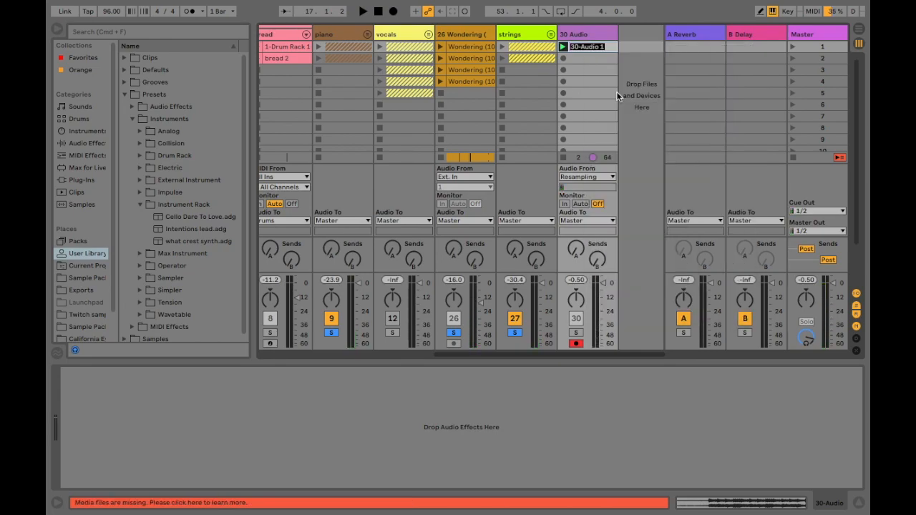
pyautogui.write('Music')
pyautogui.press('Return')
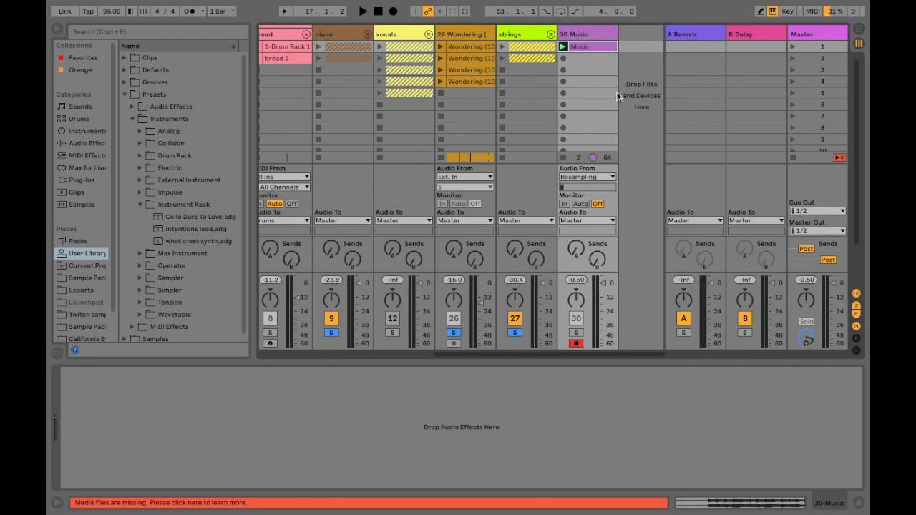
pyautogui.moveTo(588, 62); pyautogui.dragTo(586, 60)
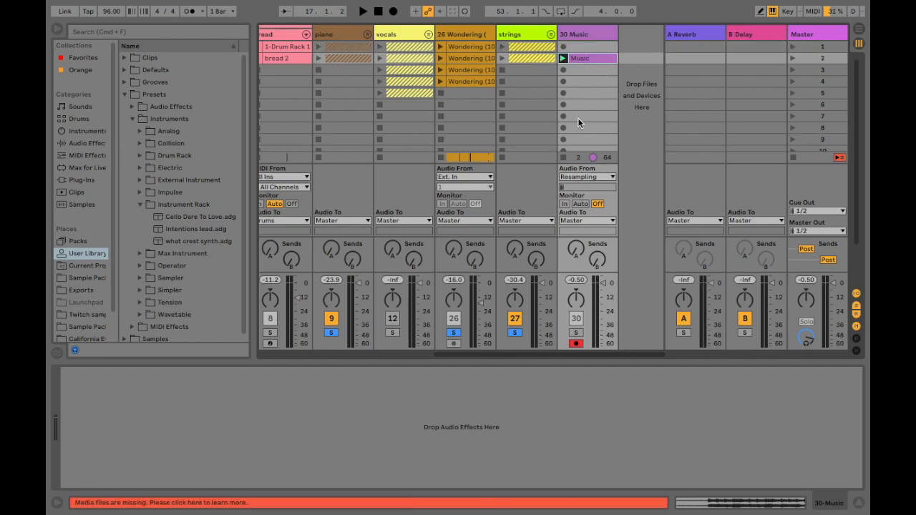
# Solo only the High Hats and bread tracks in place of the piano, Wondering and strings tracks.
pyautogui.hscroll(-5, 581, 74)
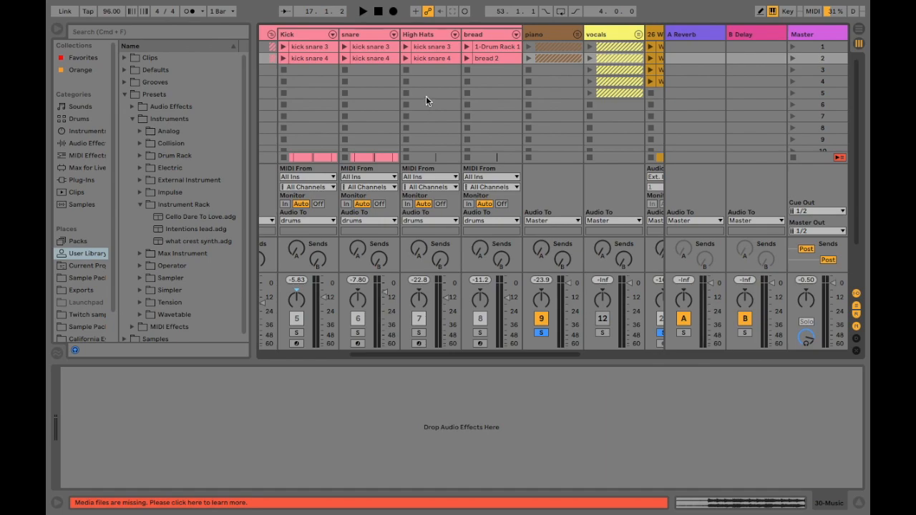
pyautogui.hscroll(1, 469, 91)
pyautogui.scroll(-1, 470, 91)
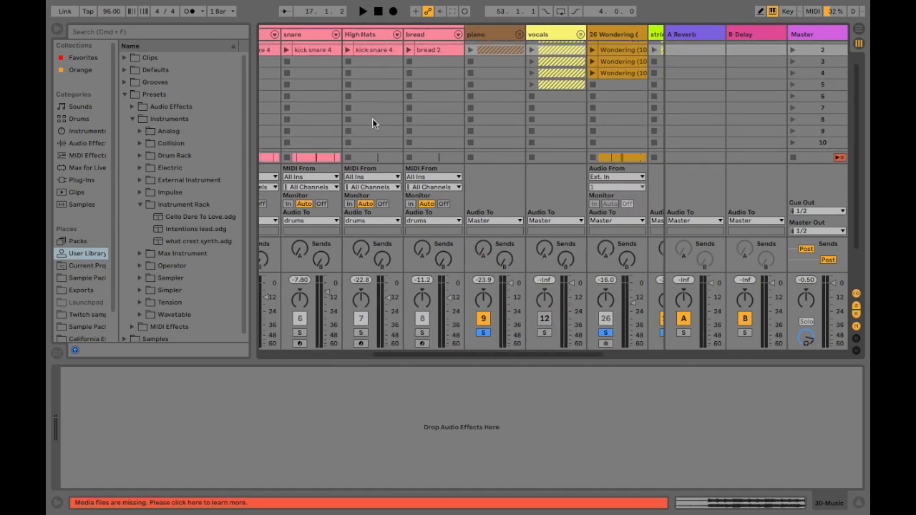
pyautogui.scroll(1, 372, 114)
pyautogui.hscroll(-1, 372, 121)
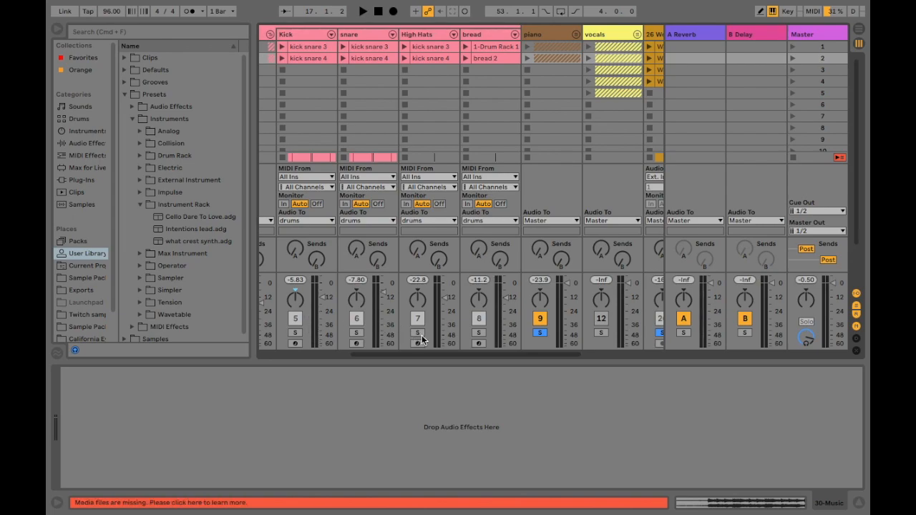
pyautogui.click(479, 333)
pyautogui.click(478, 334)
pyautogui.click(479, 333)
pyautogui.click(417, 334)
# Record the soloed High Hats and bread mix into the Music track's third clip slot, checking the outro position in the arrangement meanwhile.
pyautogui.scroll(-1, 420, 335)
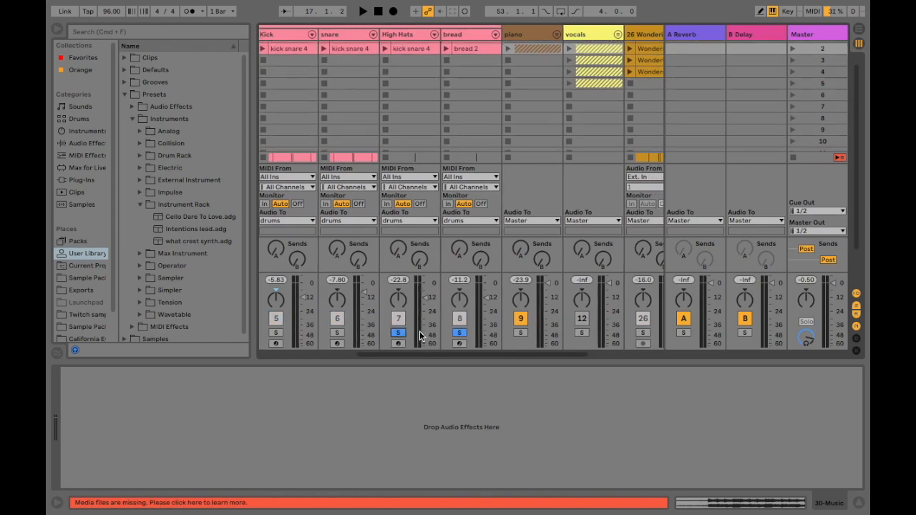
pyautogui.hscroll(4, 421, 335)
pyautogui.scroll(1, 421, 335)
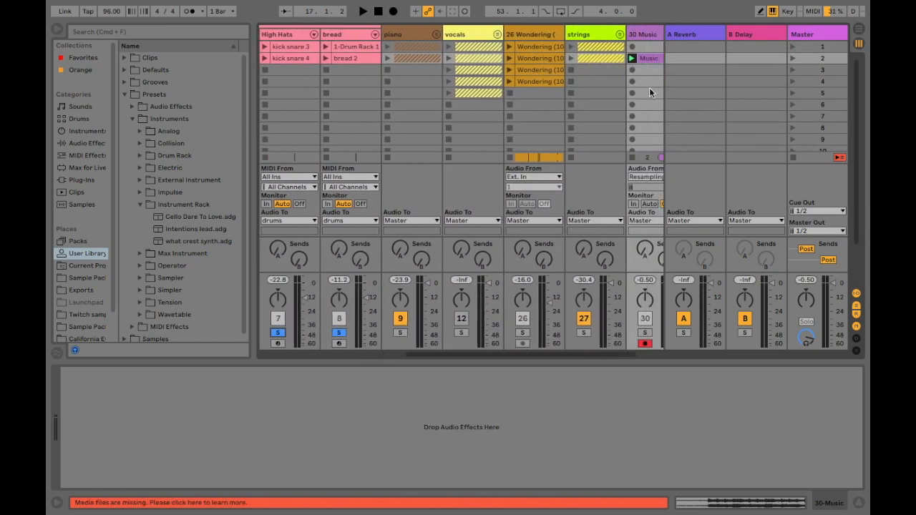
pyautogui.hscroll(2, 648, 89)
pyautogui.click(624, 70)
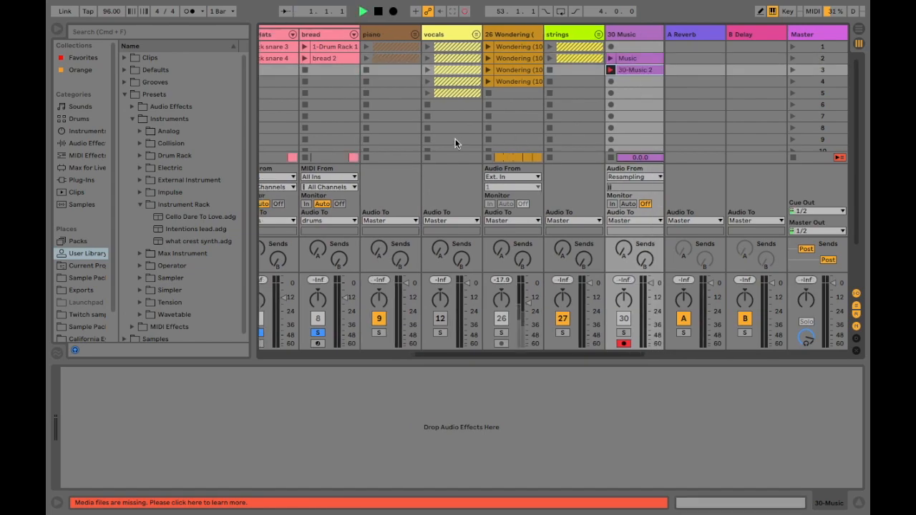
pyautogui.press('Tab')
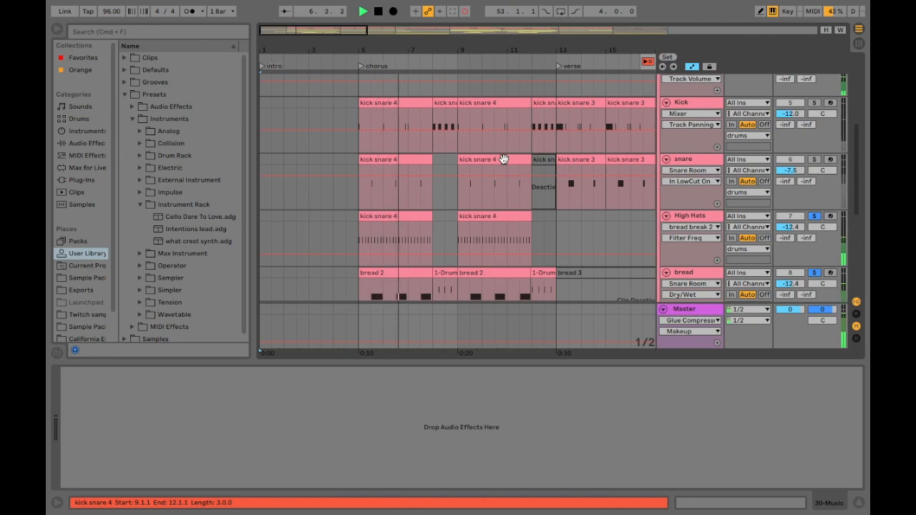
pyautogui.hscroll(15, 434, 175)
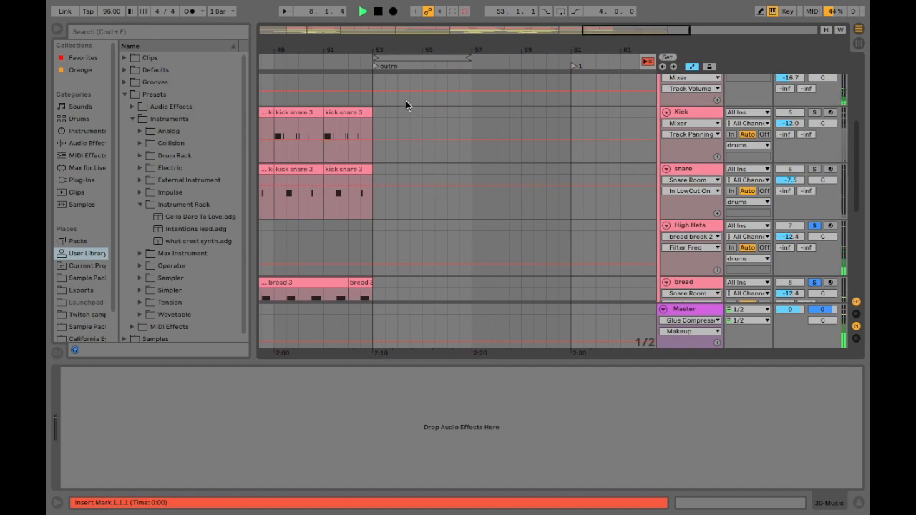
pyautogui.moveTo(401, 53); pyautogui.dragTo(399, 88)
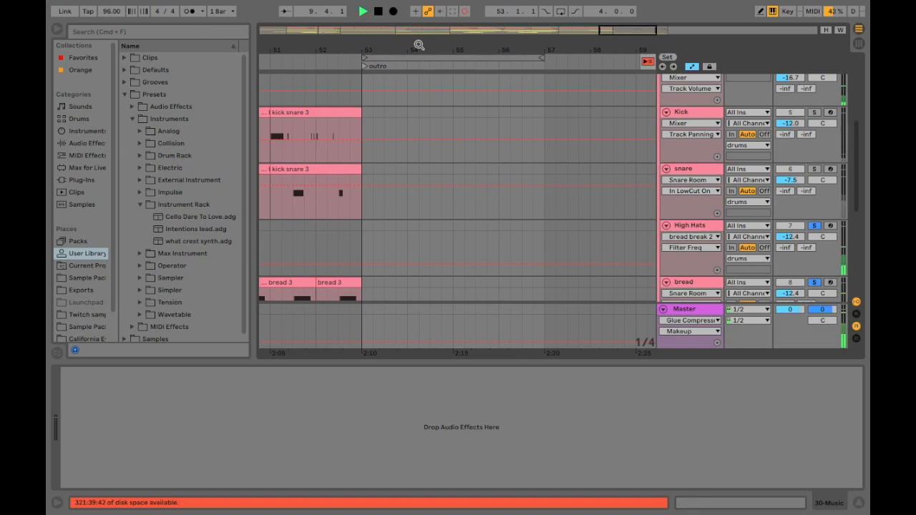
pyautogui.press('Tab')
pyautogui.hscroll(5, 498, 69)
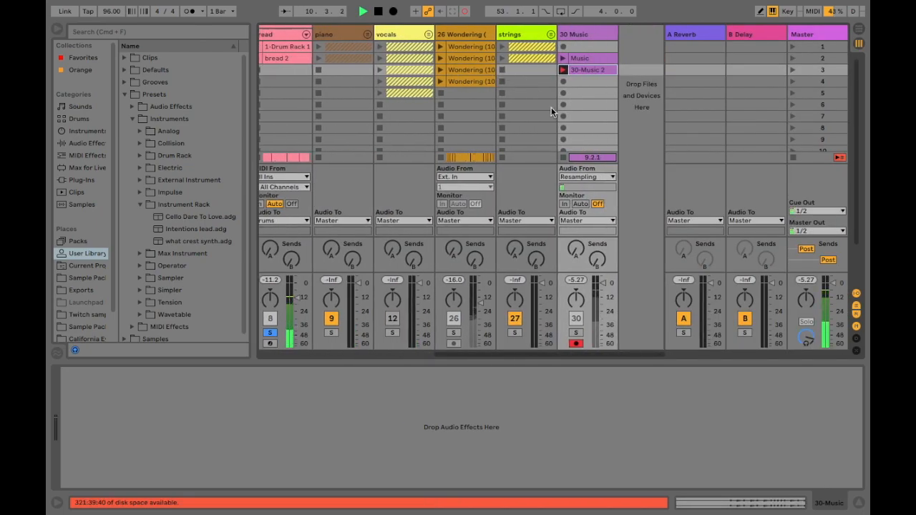
# Rename the newly recorded clip in the Music track's third slot as Percs.
pyautogui.rightClick(592, 68)
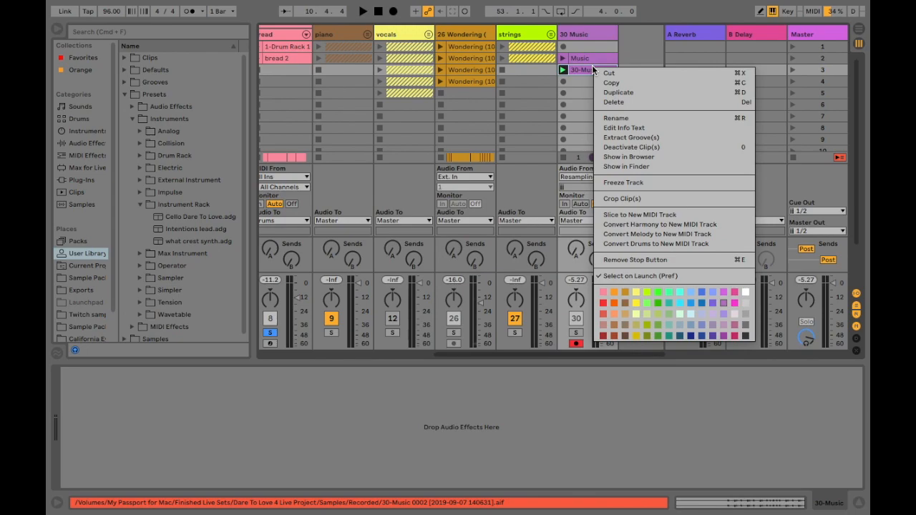
pyautogui.click(625, 117)
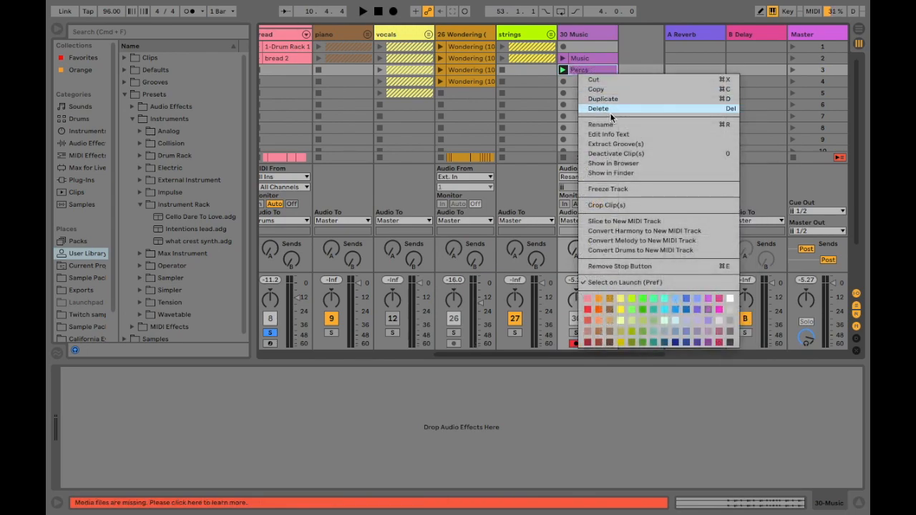
# Rename the clip in the Music track's third slot as Hats /percs.
pyautogui.click(610, 123)
pyautogui.write('H')
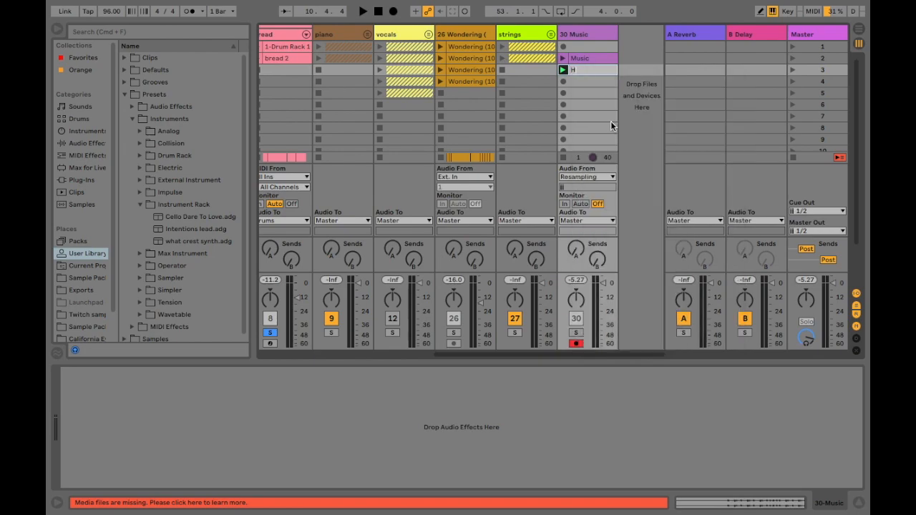
pyautogui.write('ats /percs')
pyautogui.click(631, 94)
pyautogui.hscroll(-10, 583, 85)
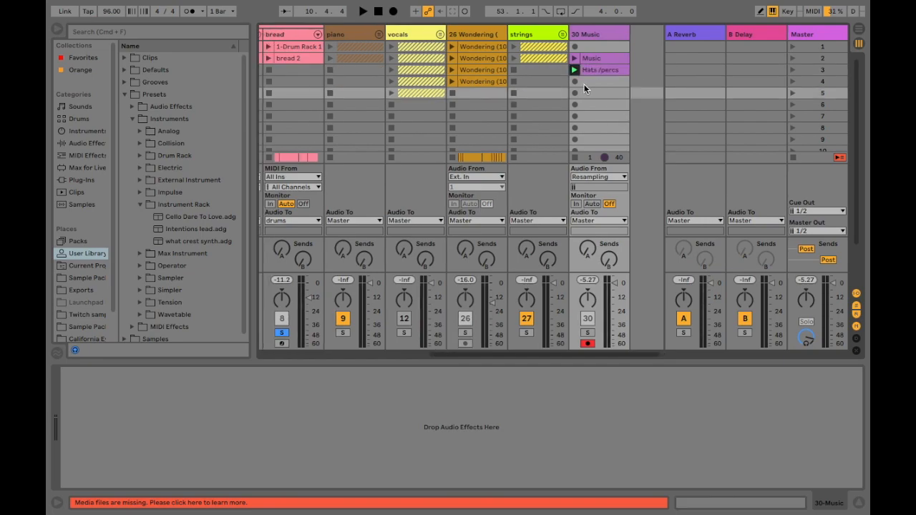
pyautogui.hscroll(-3, 584, 84)
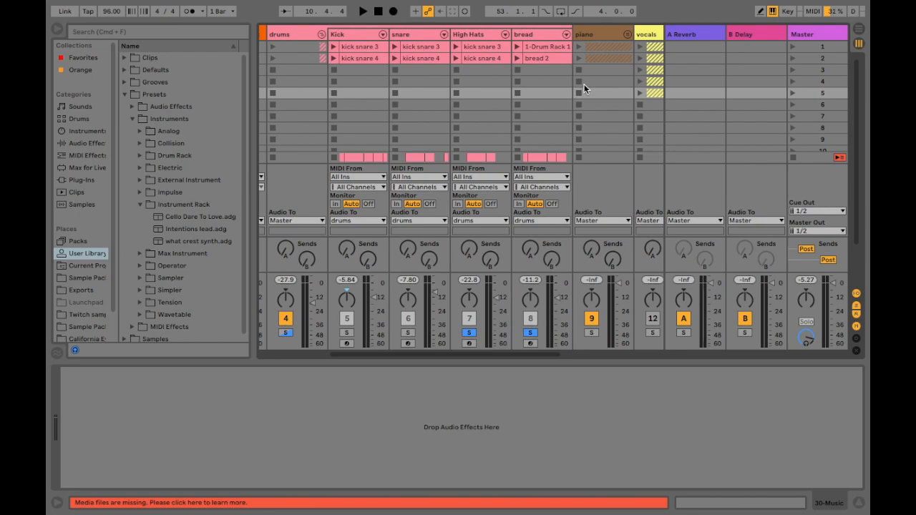
pyautogui.hscroll(15, 451, 114)
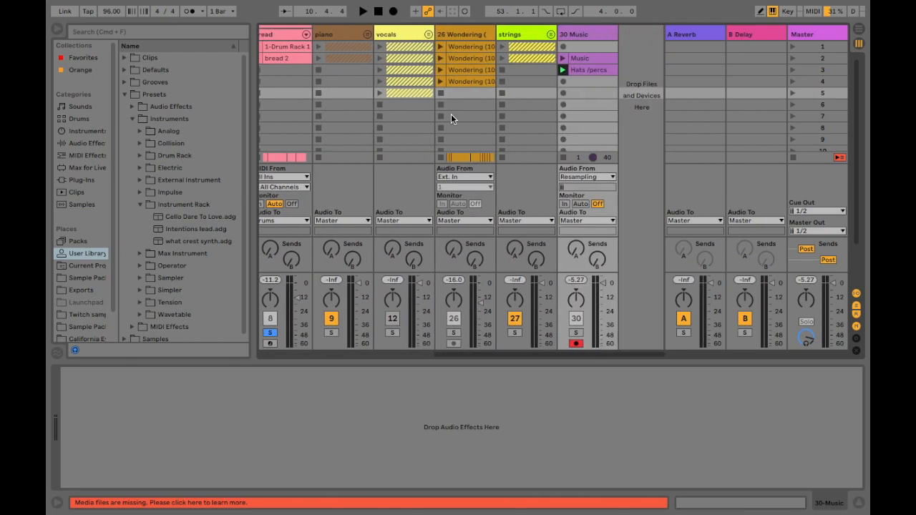
pyautogui.click(579, 82)
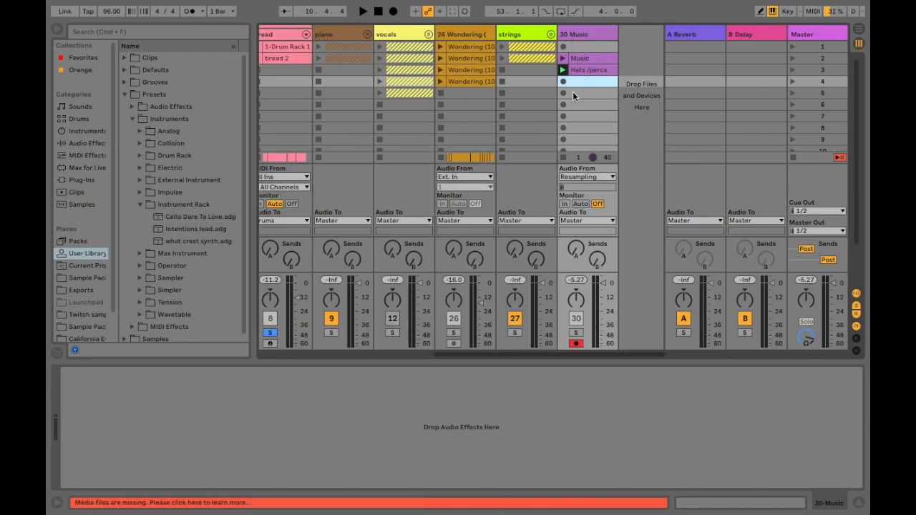
# Reveal the Music clip's audio file in Finder and copy it into the Dare To song 96bpm folder inside Live Set summer 2019.
pyautogui.rightClick(591, 61)
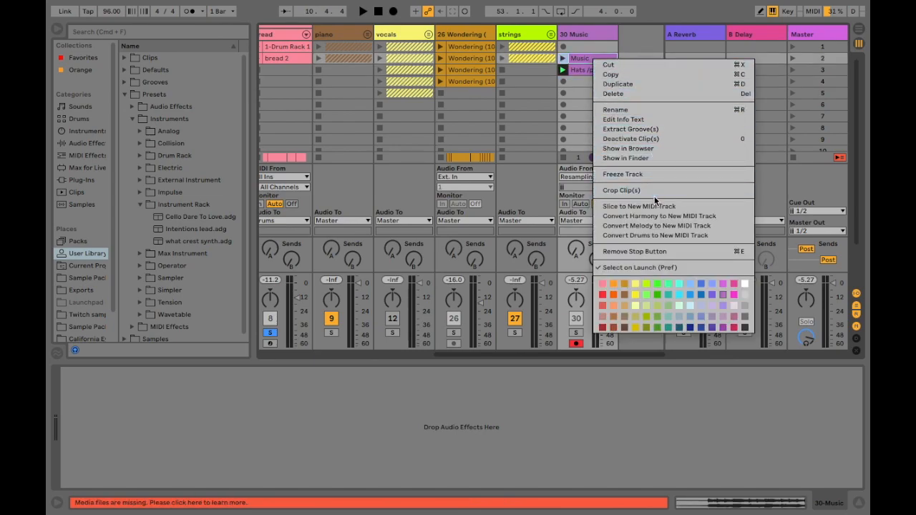
pyautogui.click(643, 157)
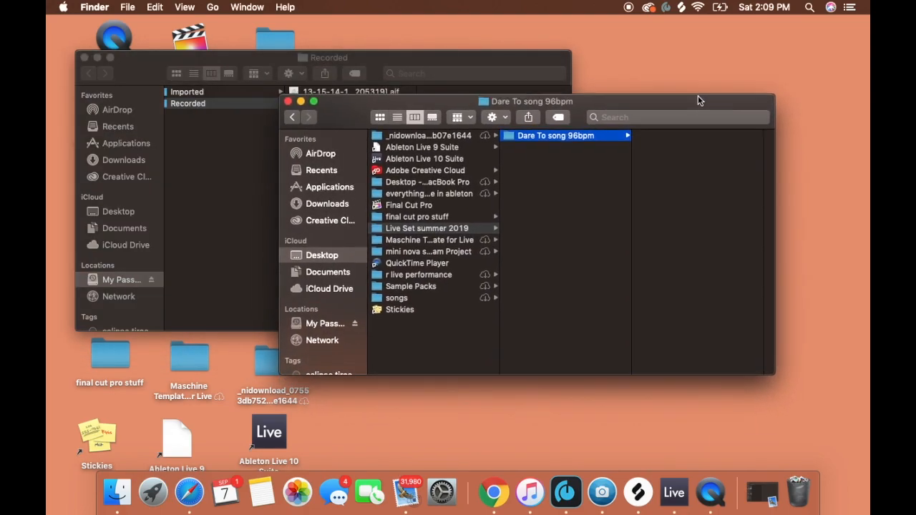
pyautogui.moveTo(697, 97); pyautogui.dragTo(831, 74)
pyautogui.moveTo(336, 213); pyautogui.dragTo(667, 115)
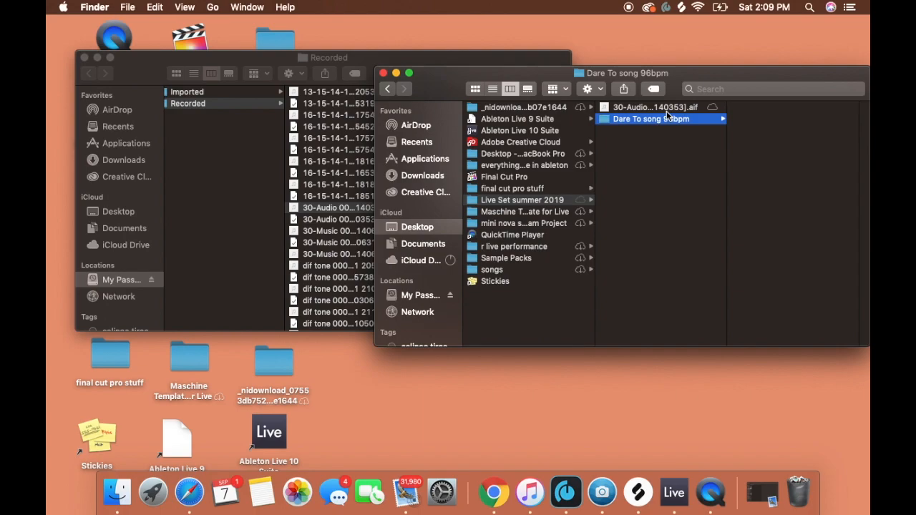
pyautogui.rightClick(657, 111)
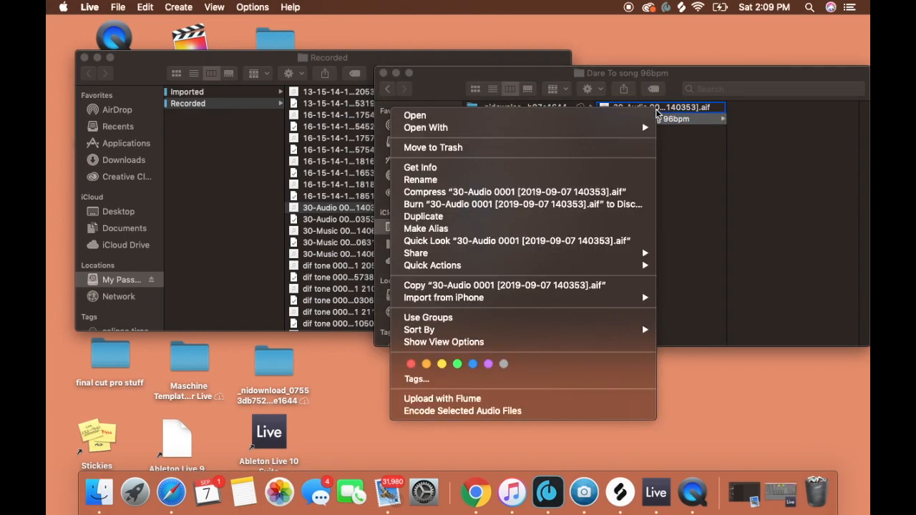
pyautogui.click(678, 107)
pyautogui.moveTo(678, 107); pyautogui.dragTo(678, 117)
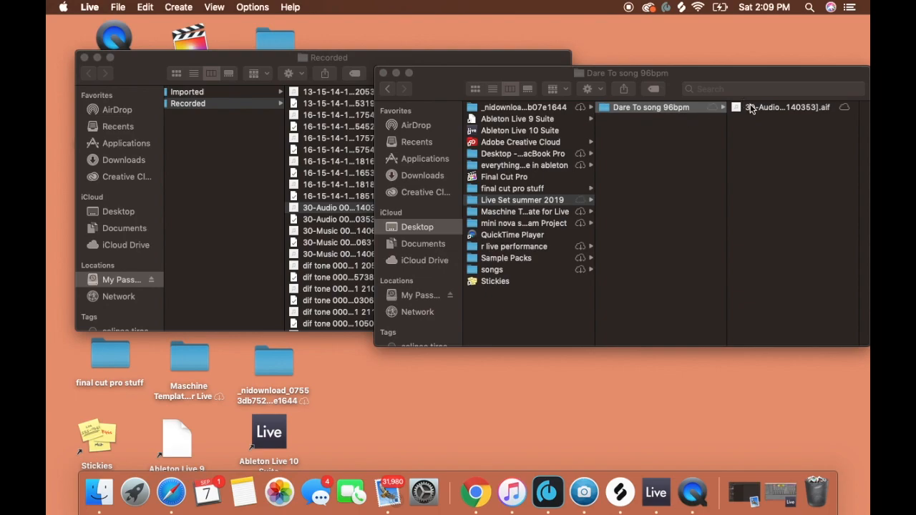
# Rename the audio file in the Dare To song 96bpm folder as Music.aif.
pyautogui.rightClick(750, 105)
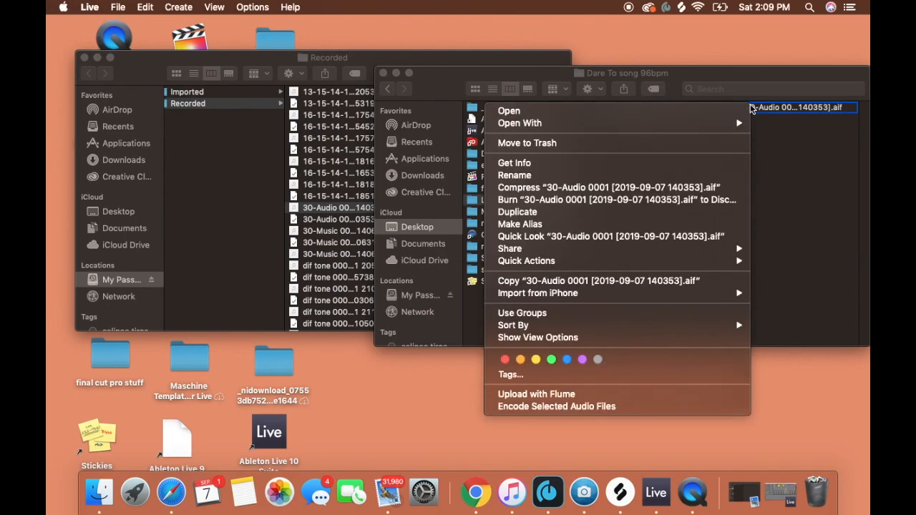
pyautogui.click(687, 176)
pyautogui.press('Return')
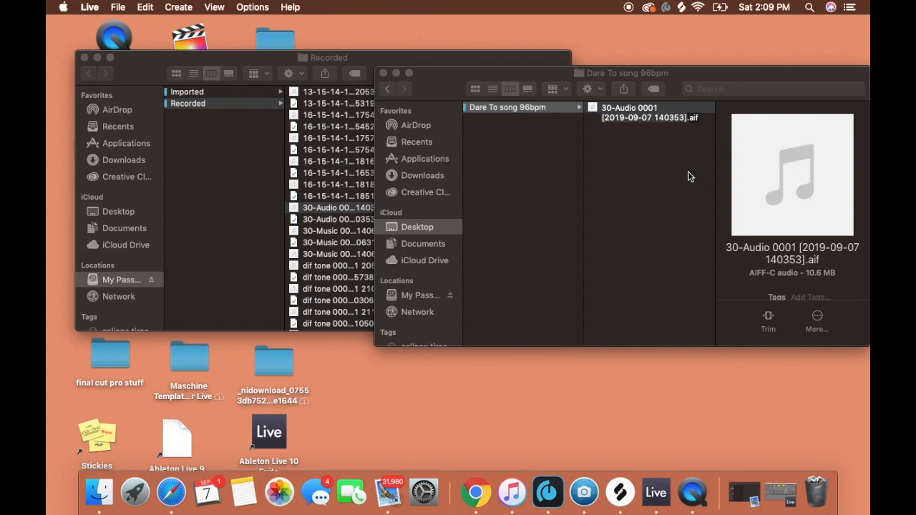
pyautogui.click(627, 112)
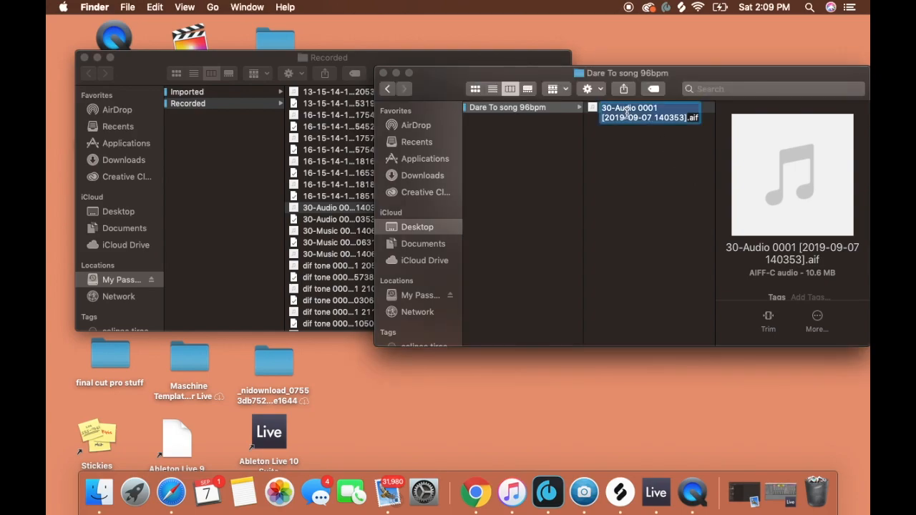
pyautogui.write('Music')
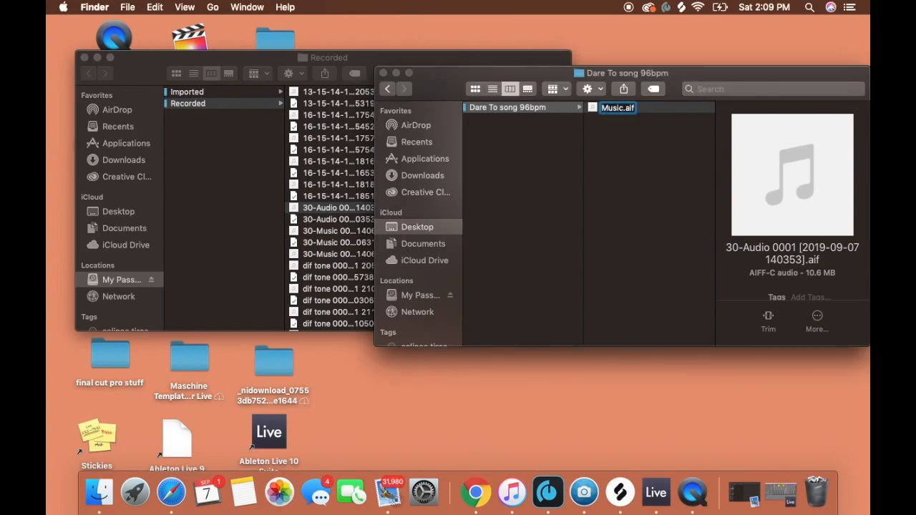
pyautogui.click(640, 133)
pyautogui.click(562, 113)
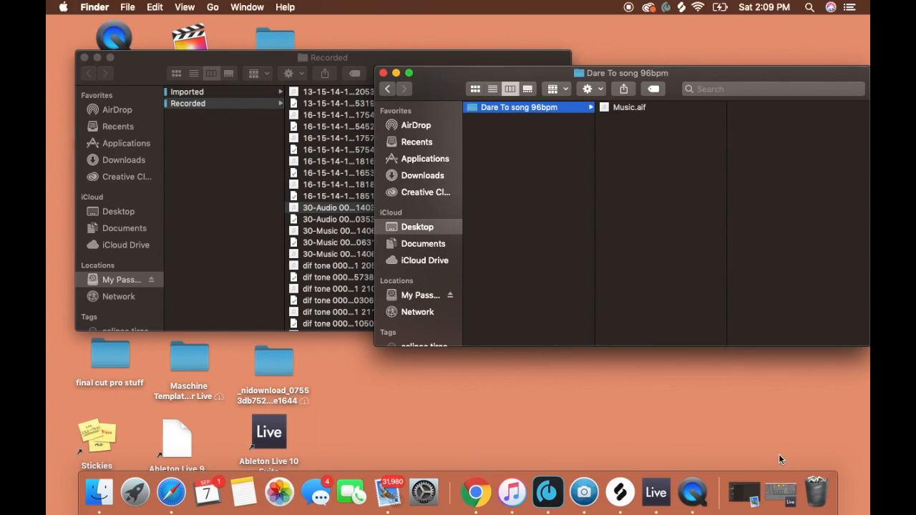
# Return to Ableton Live and create a new Live Set, saving the changes to Dare To Love 4 Live.
pyautogui.click(781, 493)
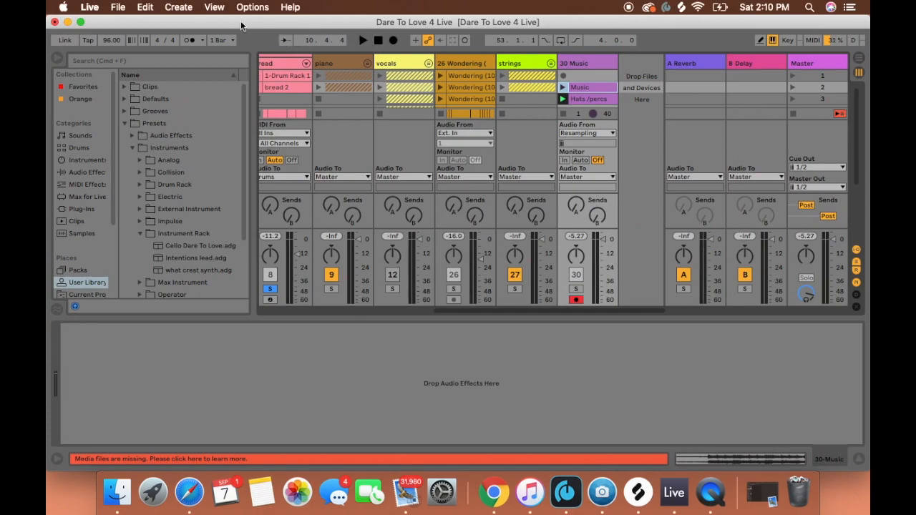
pyautogui.click(122, 8)
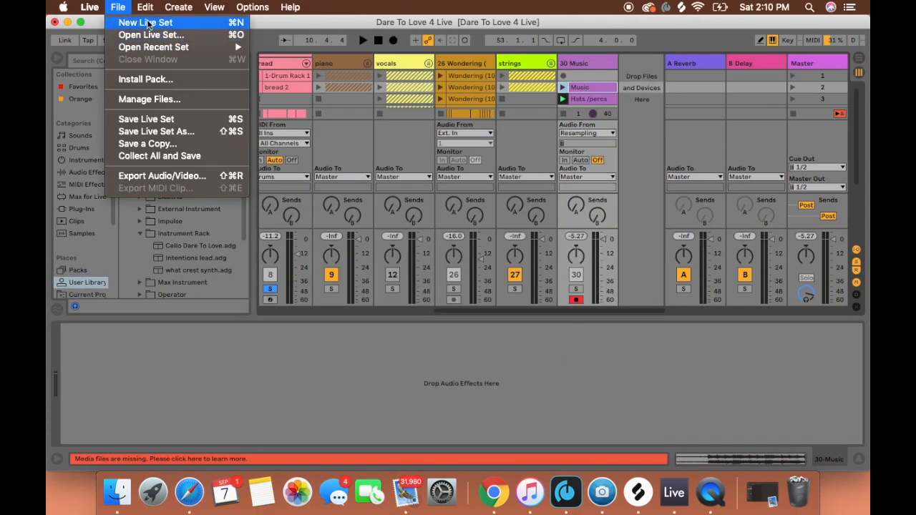
pyautogui.click(148, 25)
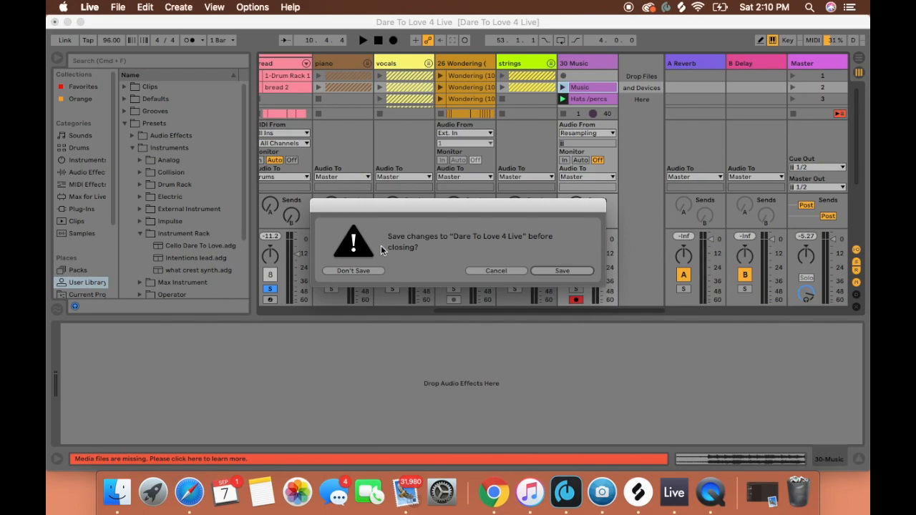
pyautogui.click(560, 269)
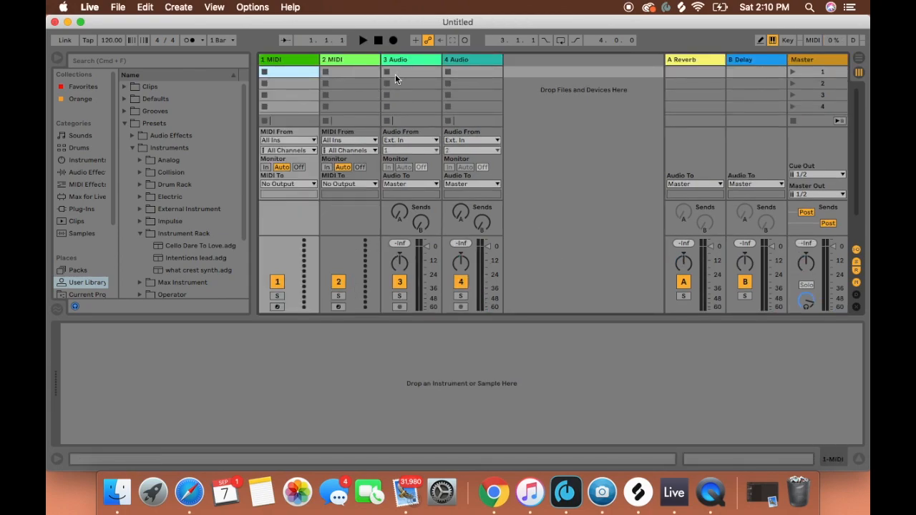
# Insert three more audio tracks after the first audio track of the new set.
pyautogui.click(305, 59)
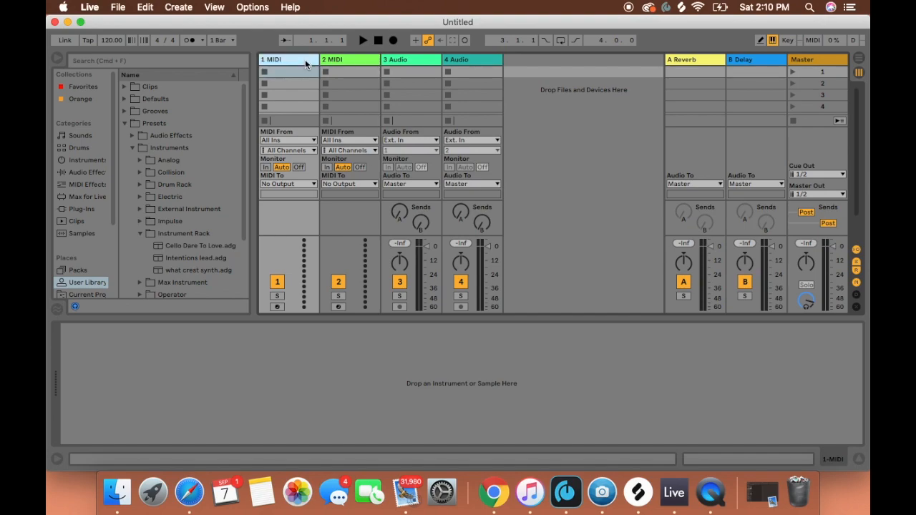
pyautogui.click(415, 60)
pyautogui.press('super+t')
pyautogui.press('super+t')
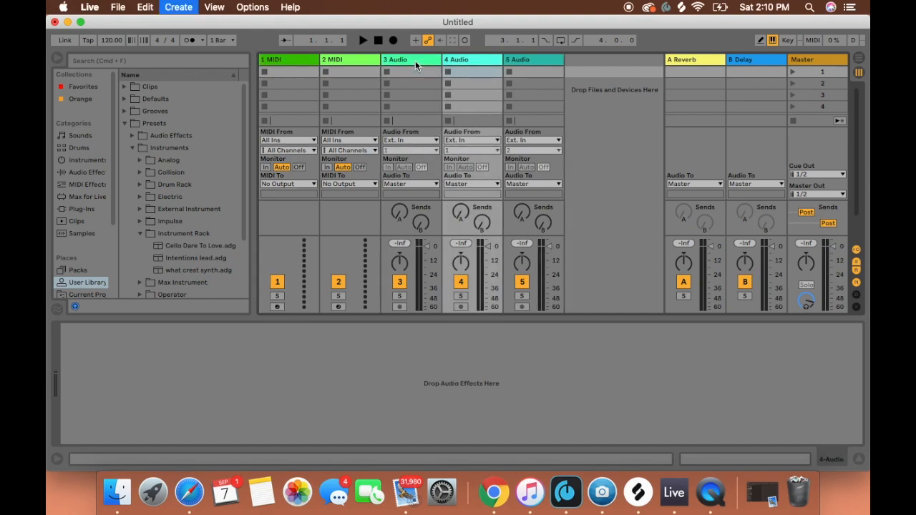
pyautogui.press('super+t')
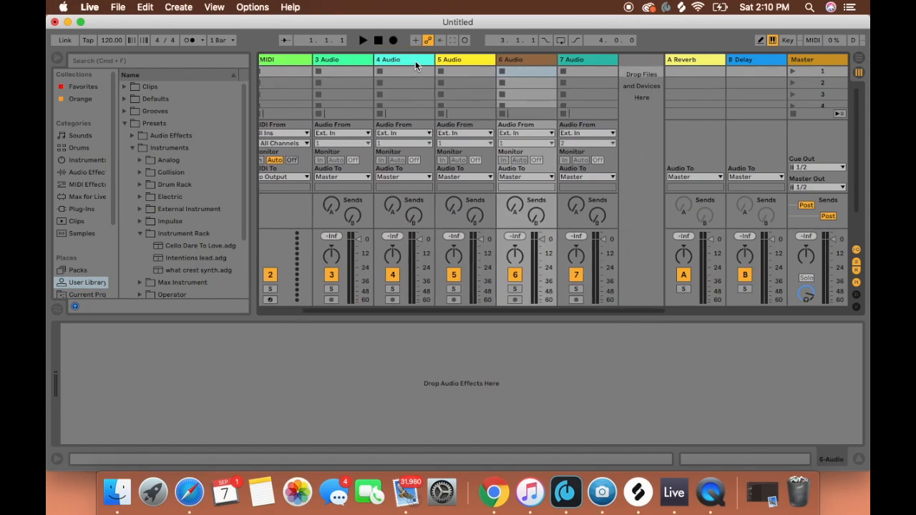
# Rename the first two audio tracks as Kick and Snare.
pyautogui.rightClick(338, 59)
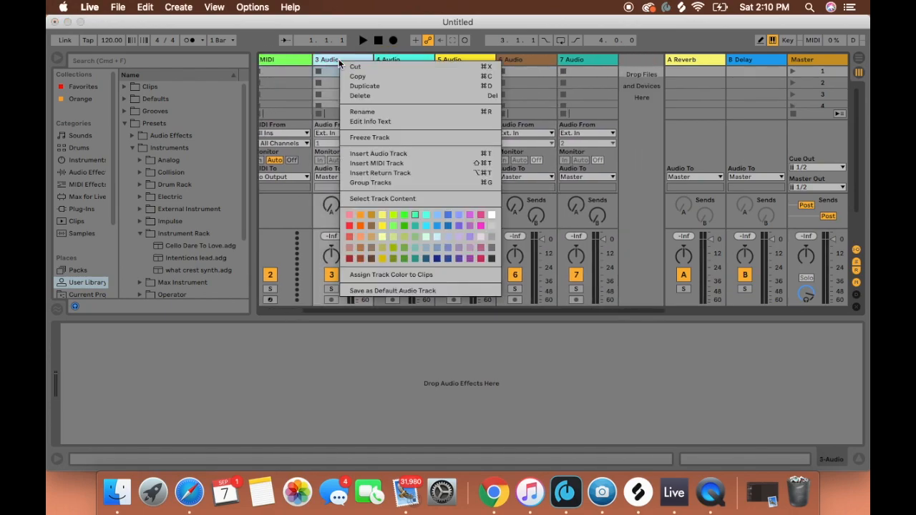
pyautogui.click(377, 109)
pyautogui.write('Kick')
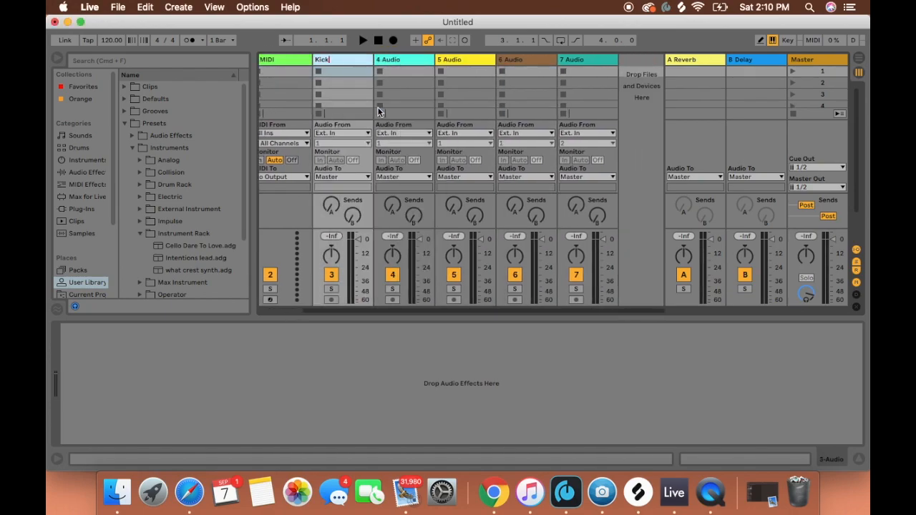
pyautogui.click(411, 59)
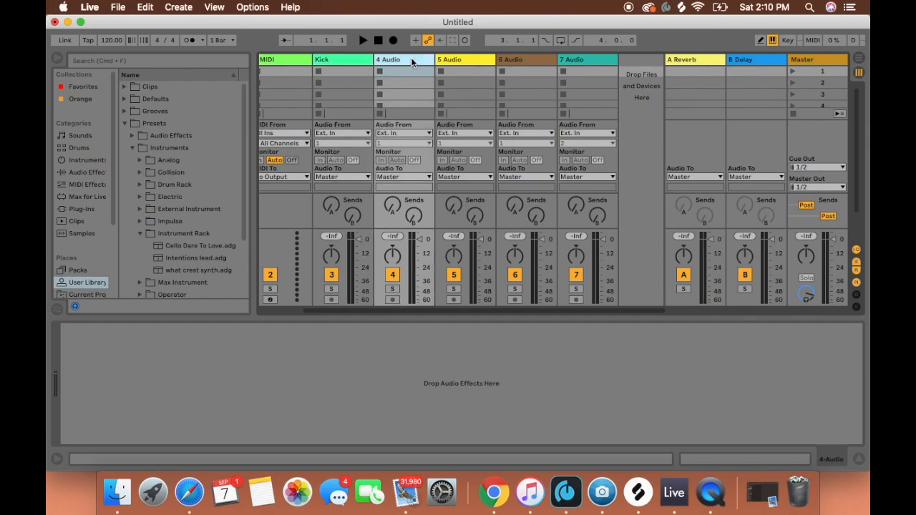
pyautogui.rightClick(411, 58)
pyautogui.click(444, 110)
pyautogui.write('Snare')
pyautogui.press('Return')
# Rename the third and fourth audio tracks as Percs / Hats and Music.
pyautogui.rightClick(478, 61)
pyautogui.click(513, 104)
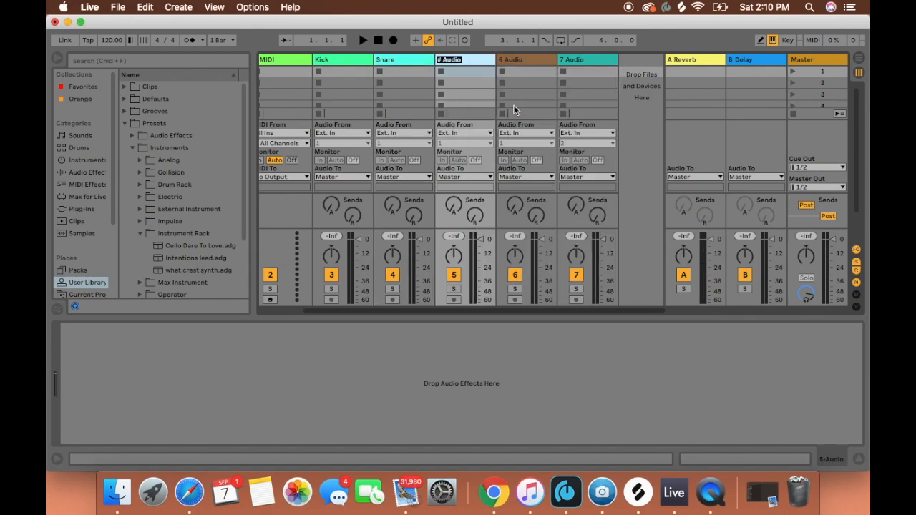
pyautogui.write('Percs / Hats')
pyautogui.click(529, 59)
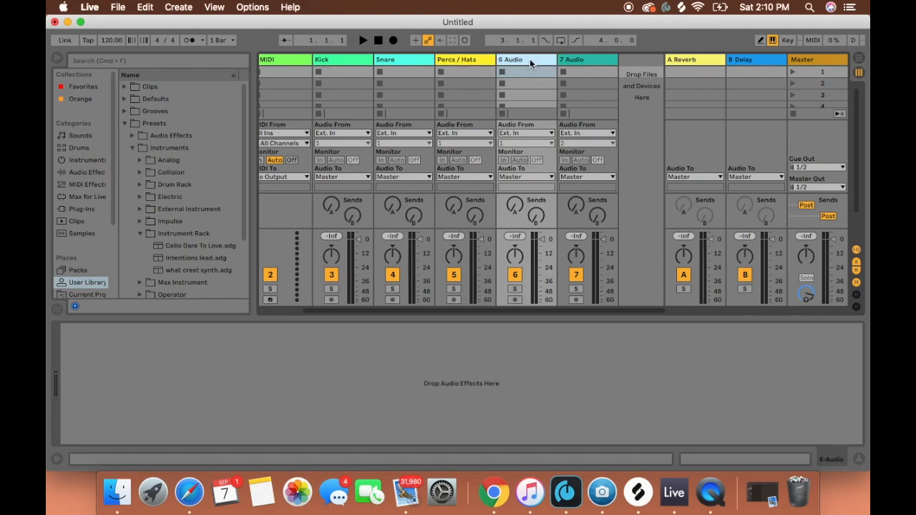
pyautogui.rightClick(529, 59)
pyautogui.click(560, 109)
pyautogui.write('Music')
# Rename the last audio track as Bass.
pyautogui.click(597, 58)
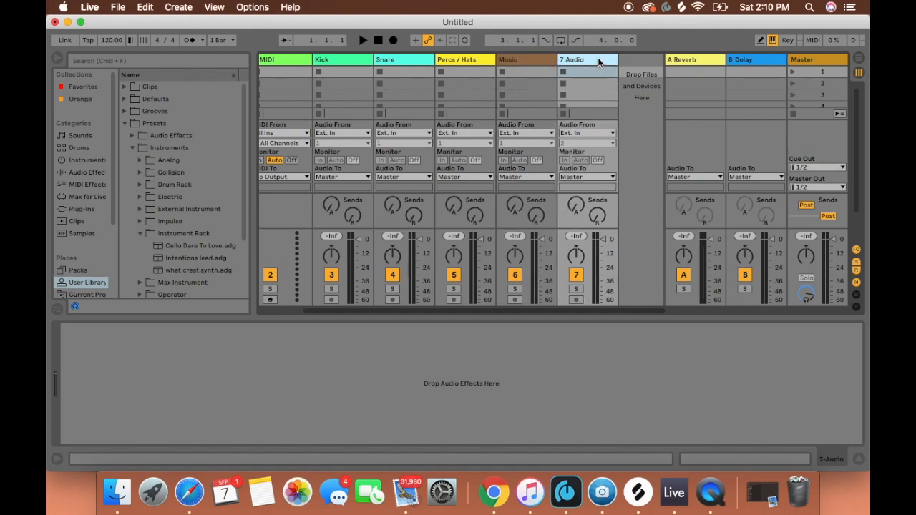
pyautogui.rightClick(597, 58)
pyautogui.click(621, 110)
pyautogui.write('Bass')
pyautogui.click(529, 57)
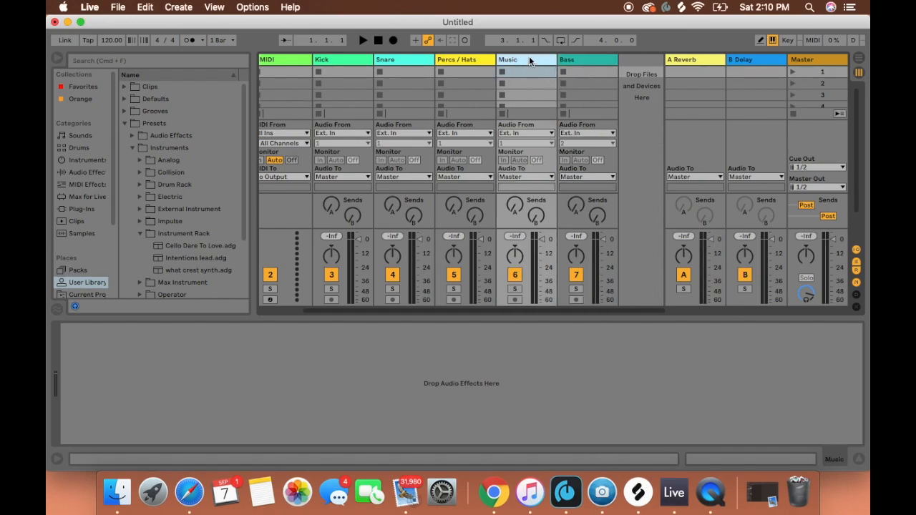
pyautogui.click(582, 57)
pyautogui.hscroll(-2, 622, 59)
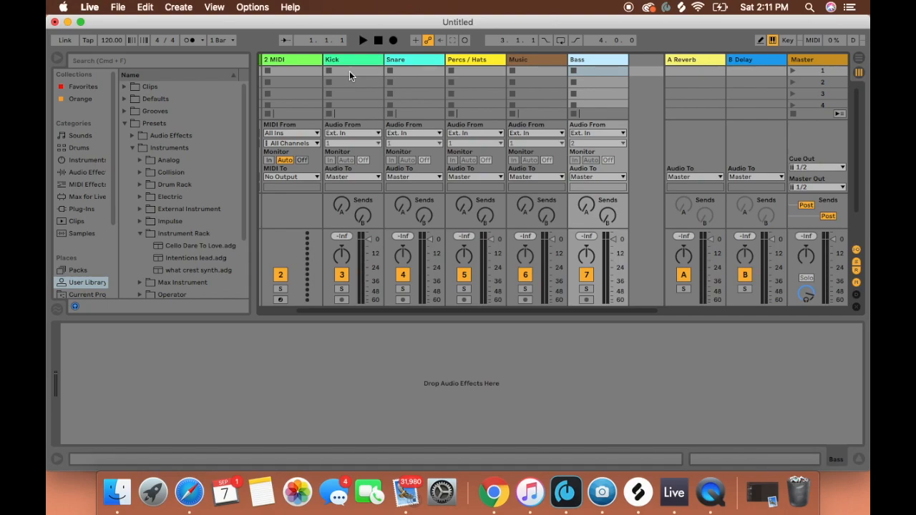
pyautogui.hscroll(2, 349, 71)
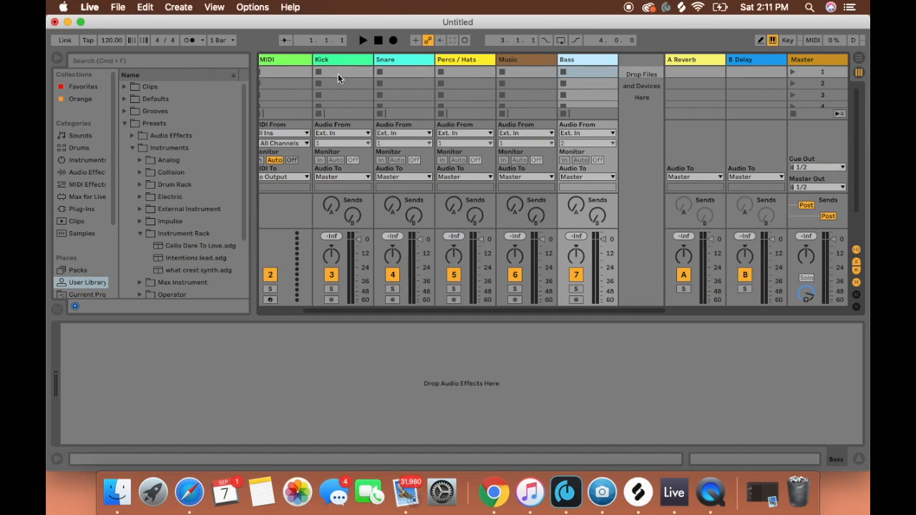
pyautogui.click(337, 74)
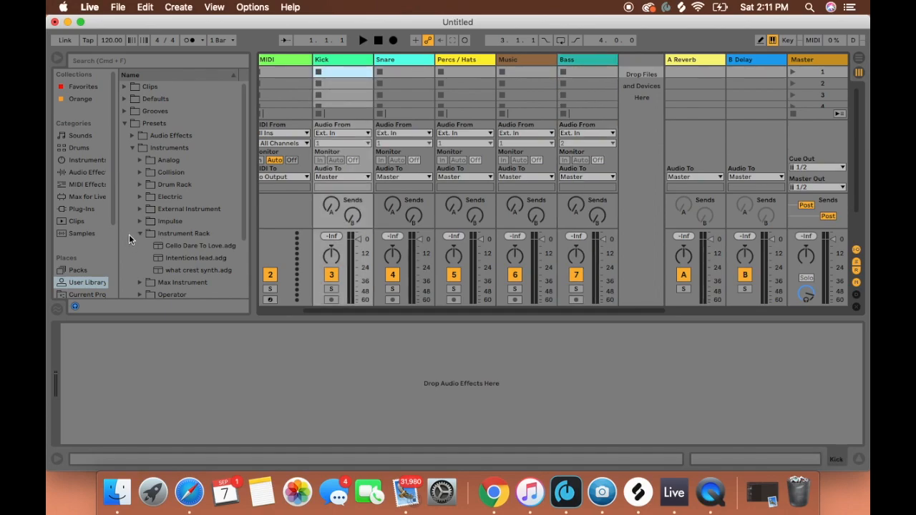
# Add the Live Set summer 2019 folder from the Desktop to the browser's Places.
pyautogui.scroll(-5, 83, 254)
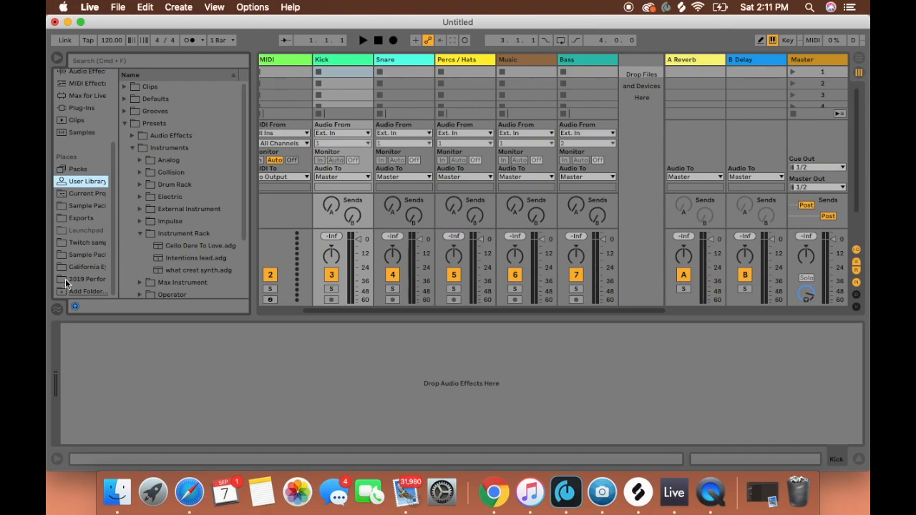
pyautogui.click(80, 292)
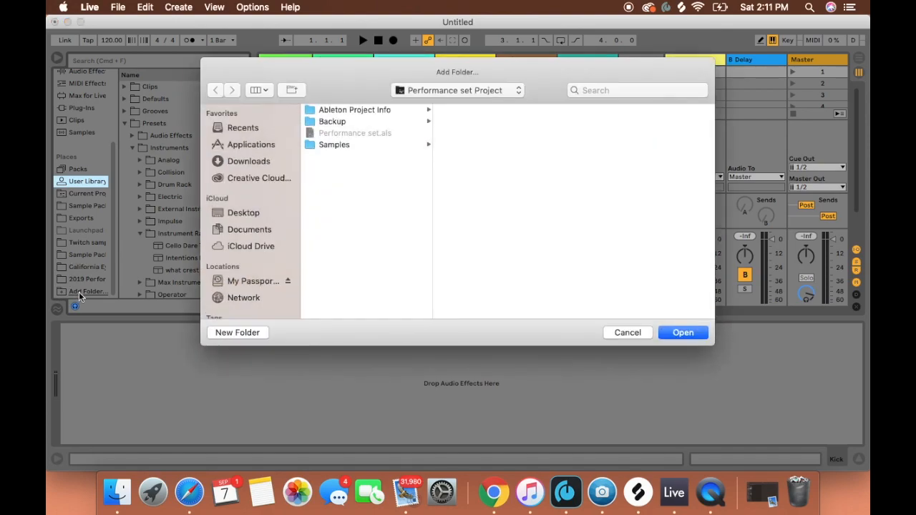
pyautogui.click(259, 215)
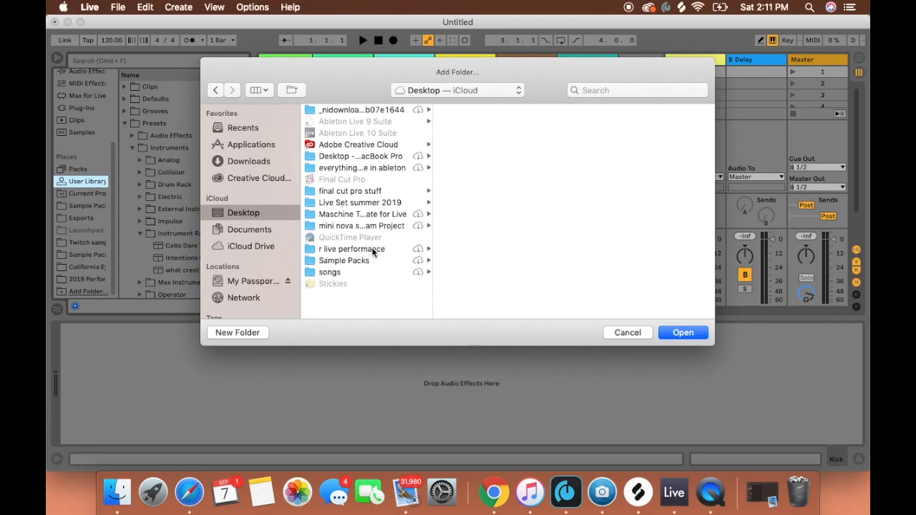
pyautogui.click(362, 205)
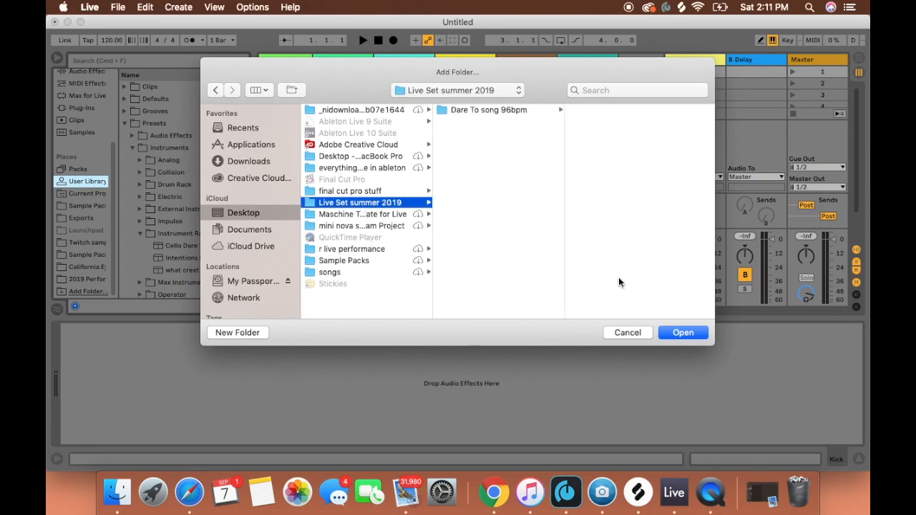
pyautogui.click(690, 334)
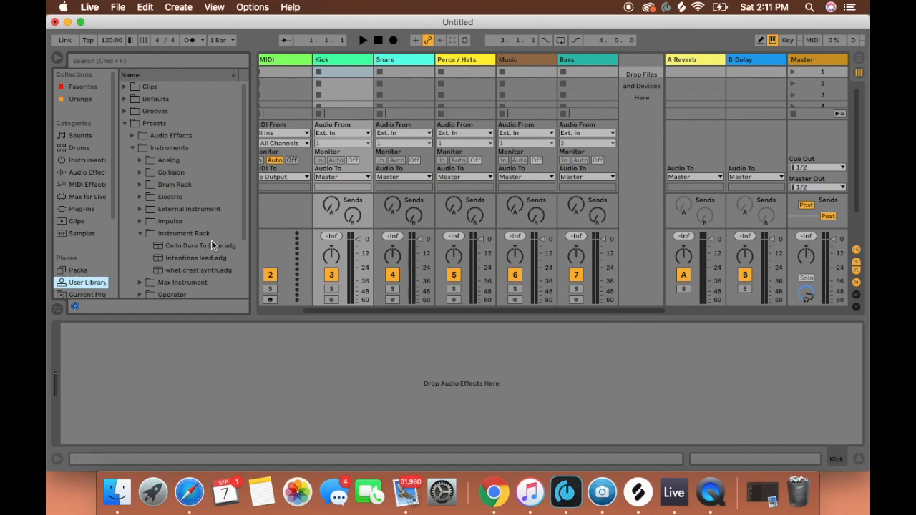
# Place Music.aif from the Dare To song 96bpm folder in Live Set summer 2019 into the Music track's first clip slot.
pyautogui.scroll(-5, 78, 245)
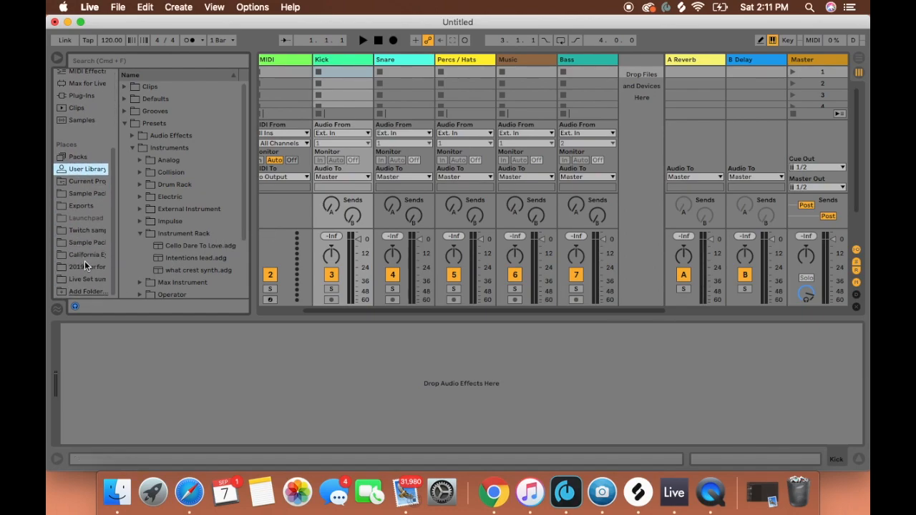
pyautogui.click(92, 279)
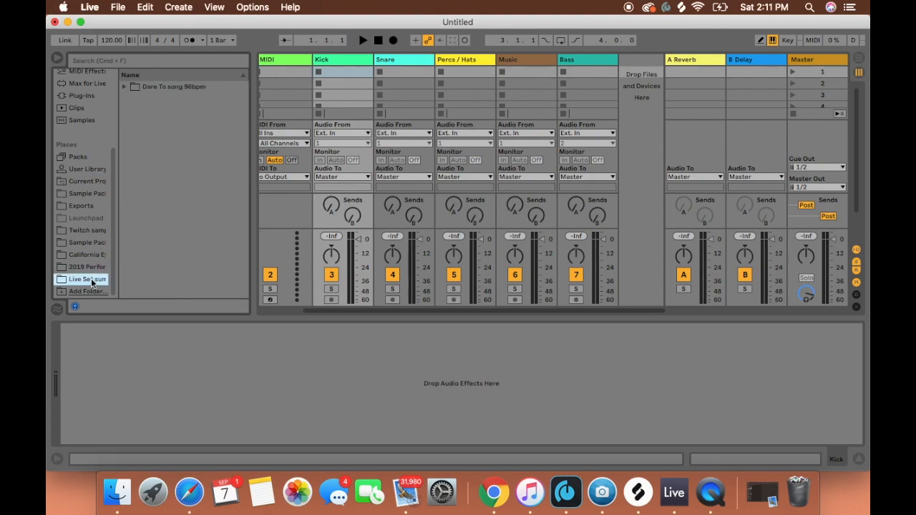
pyautogui.click(123, 87)
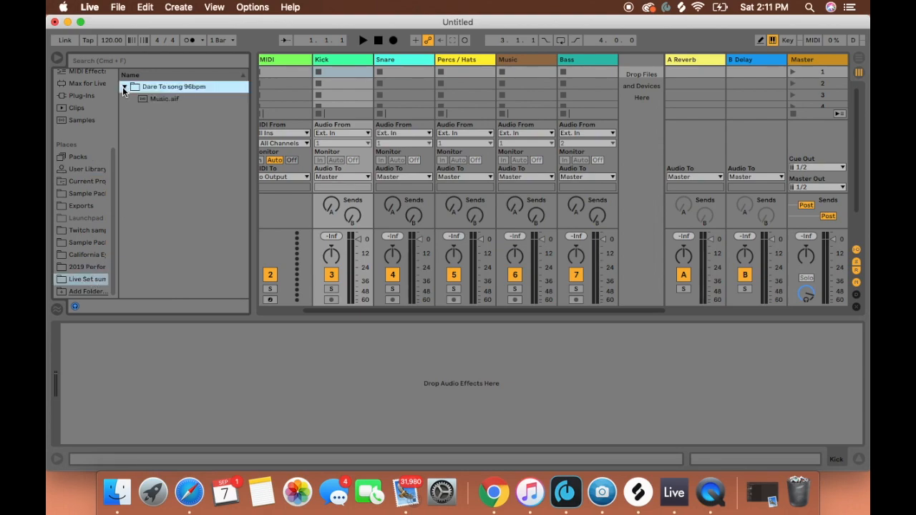
pyautogui.click(156, 103)
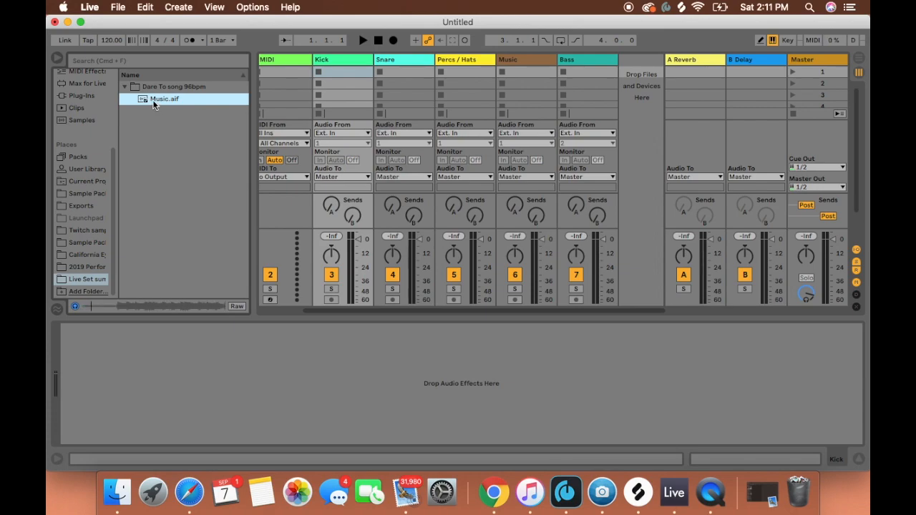
pyautogui.moveTo(152, 99); pyautogui.dragTo(512, 71)
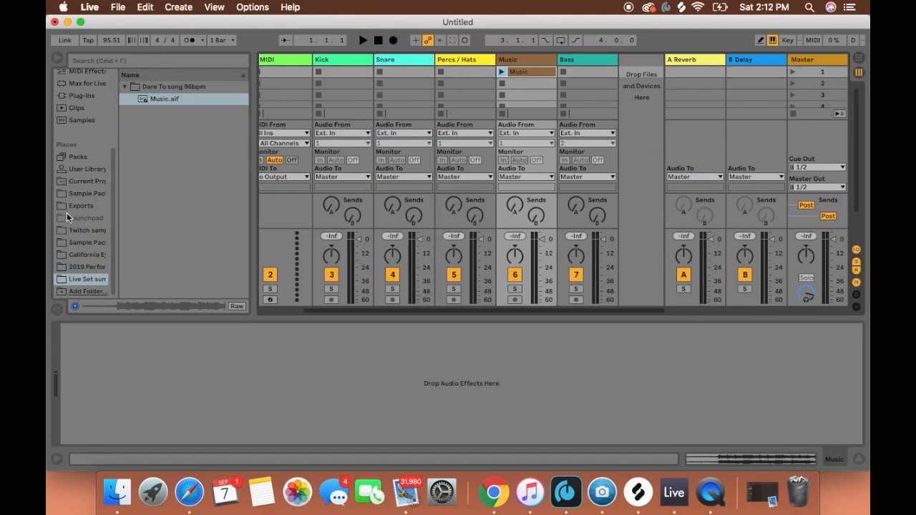
# Expand the Dare To Love 96BPM folder in the 2019 Perform place and delete the clip from the Music track.
pyautogui.click(79, 266)
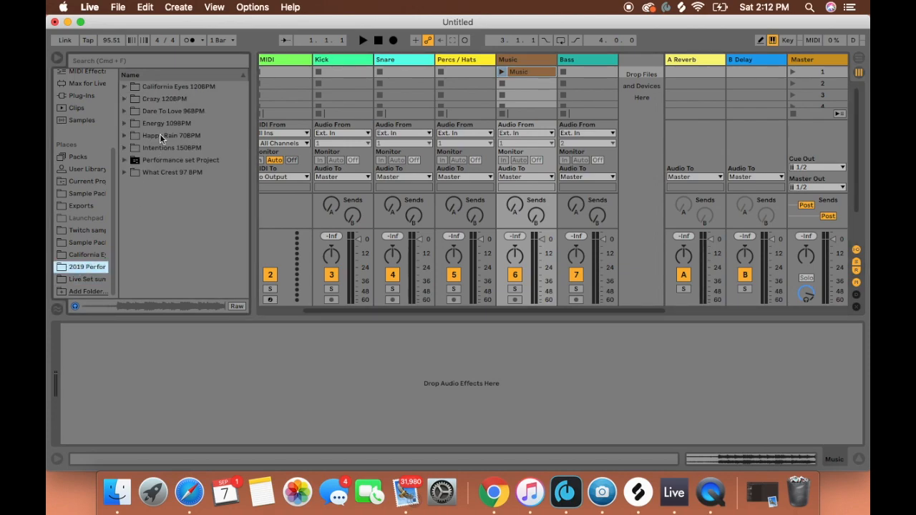
pyautogui.click(124, 113)
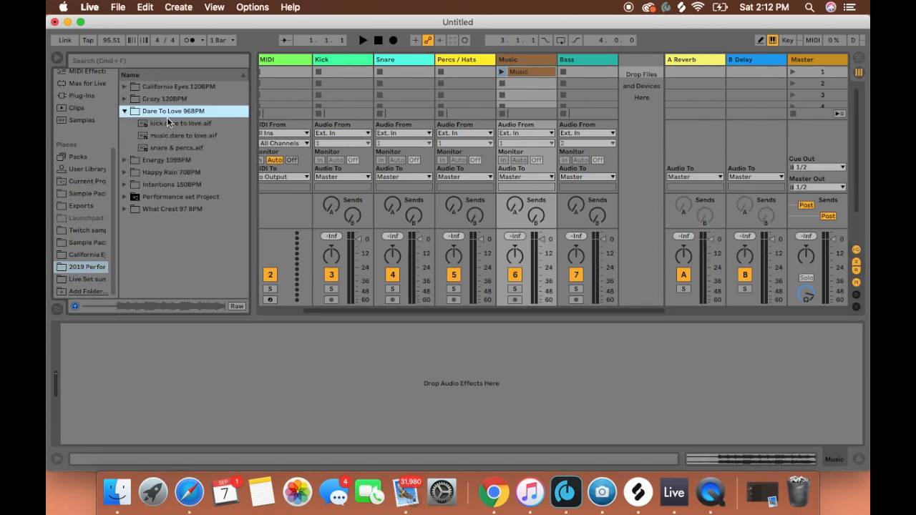
pyautogui.click(531, 73)
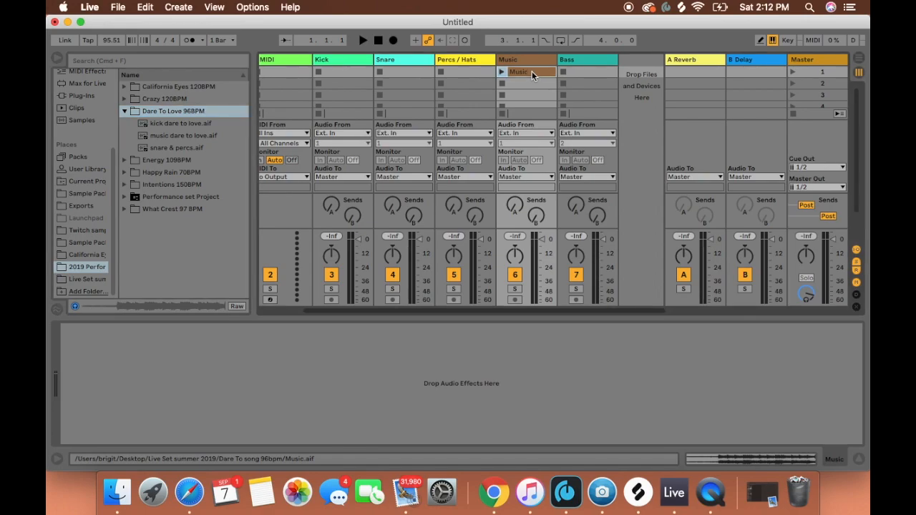
pyautogui.press('Delete')
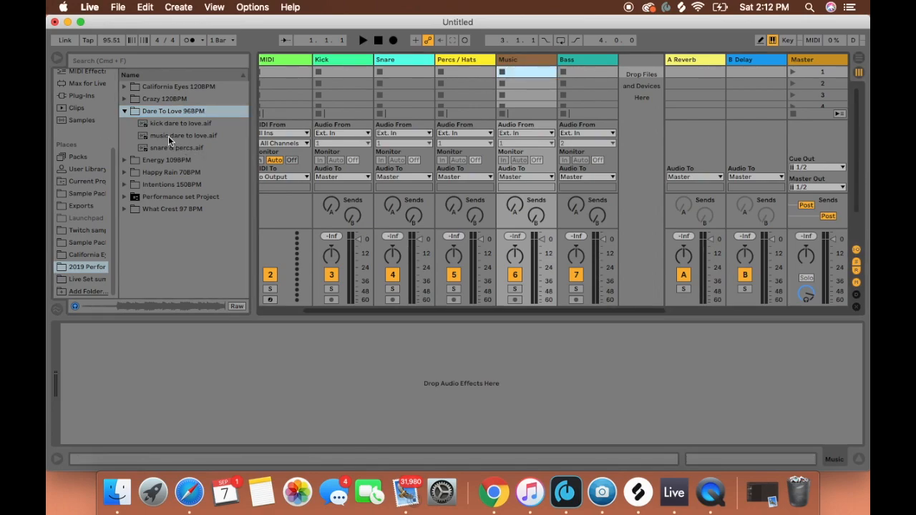
# Place music dare to love.aif, kick dare to love.aif and snare & percs.aif in the first slots of the Music, Kick and Snare tracks.
pyautogui.moveTo(169, 136); pyautogui.dragTo(522, 73)
pyautogui.moveTo(166, 125); pyautogui.dragTo(406, 69)
pyautogui.moveTo(173, 148); pyautogui.dragTo(458, 74)
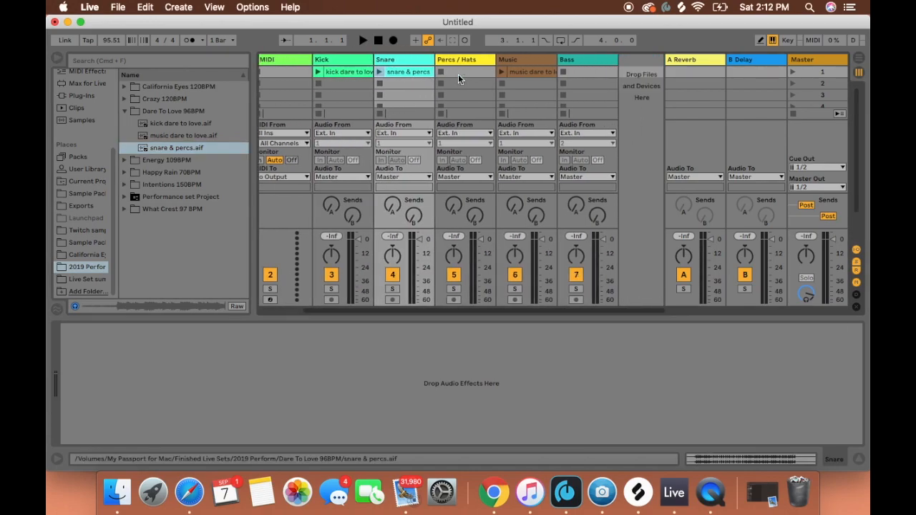
pyautogui.moveTo(401, 72); pyautogui.dragTo(403, 72)
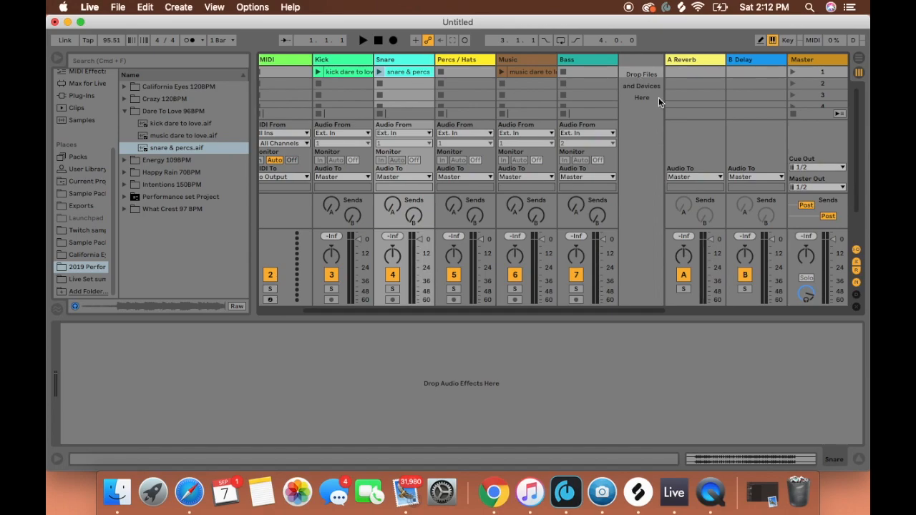
# Rename the first scene 96 BPM and launch it.
pyautogui.rightClick(811, 72)
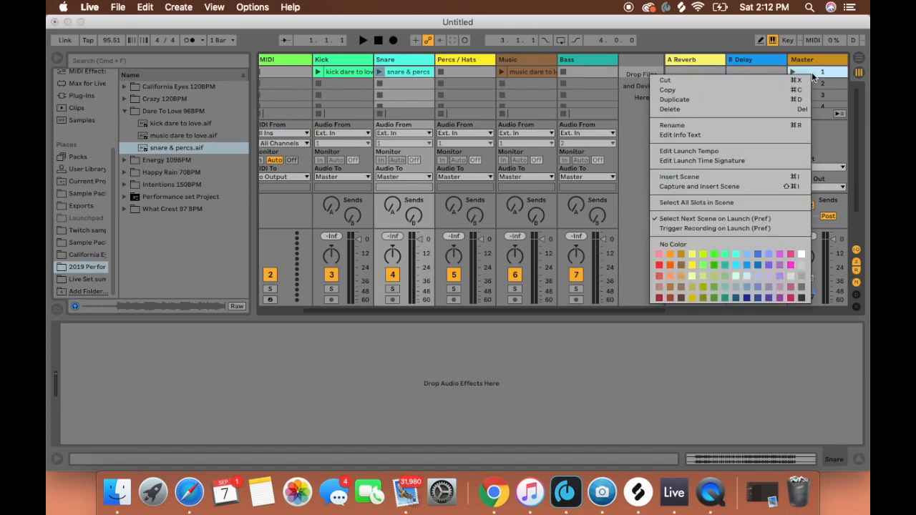
pyautogui.click(779, 125)
pyautogui.write('96')
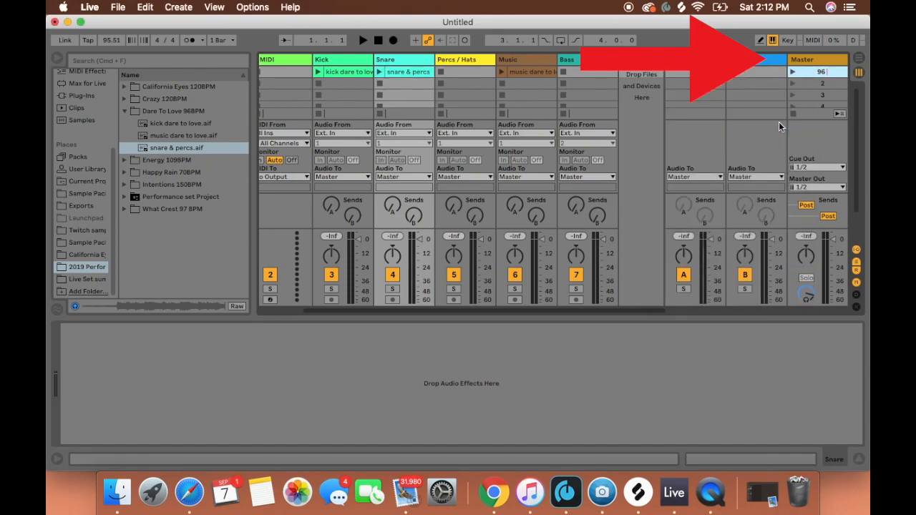
pyautogui.write(' BPM')
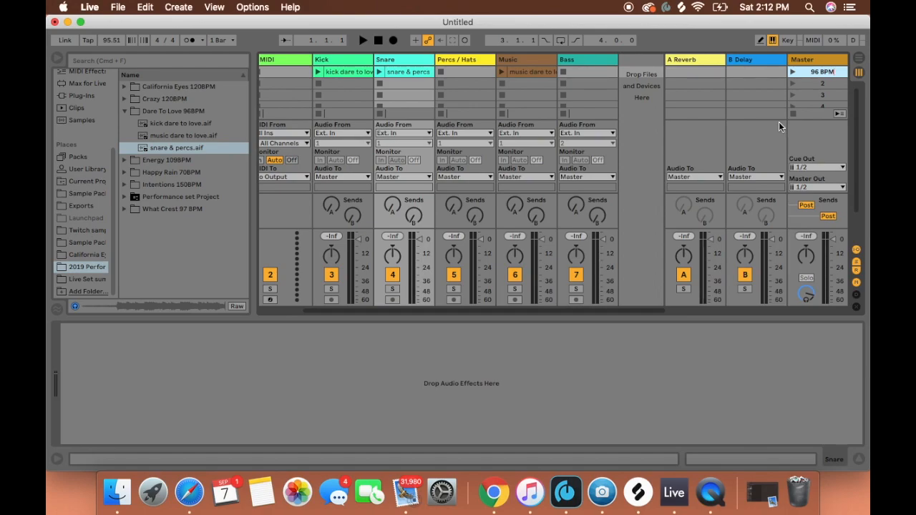
pyautogui.press('Return')
pyautogui.click(792, 71)
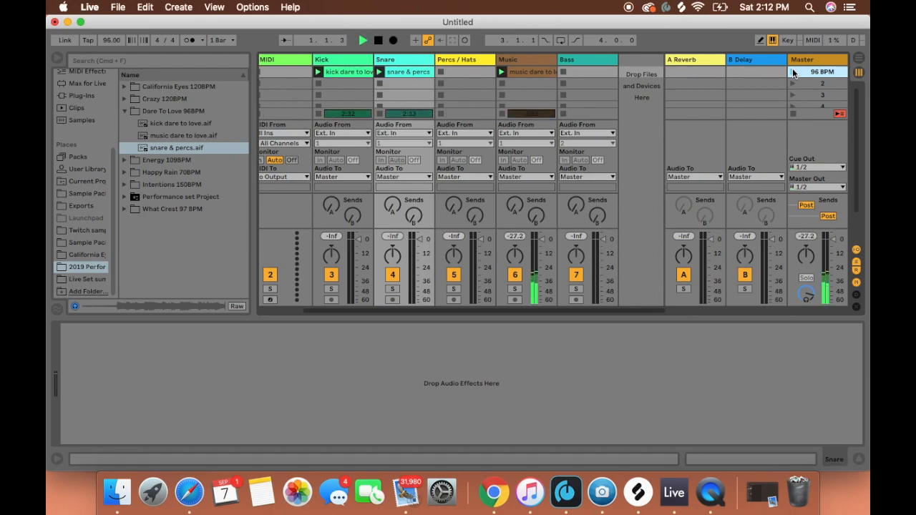
# Select the music dare to love clip in the Music track.
pyautogui.click(540, 72)
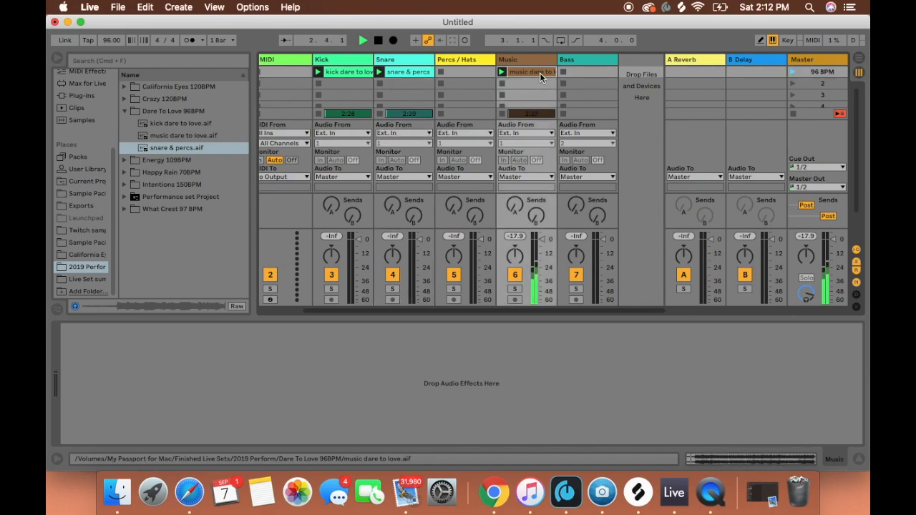